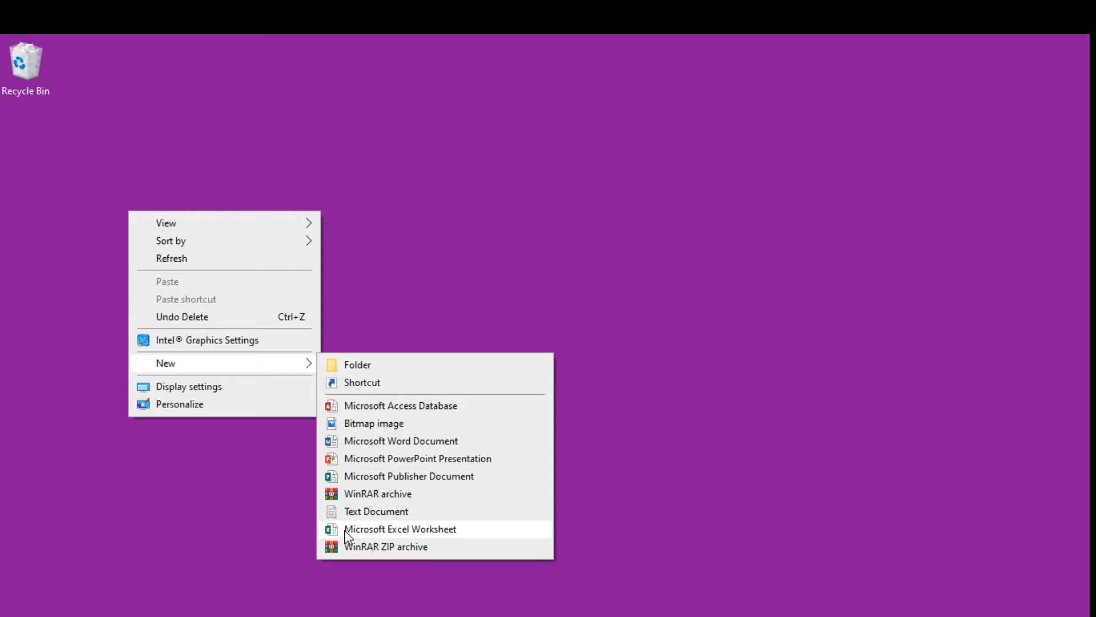
Create a new Excel worksheet on the desktop named Financial Statement and open it, dismissing the activation dialog.
click(346, 531)
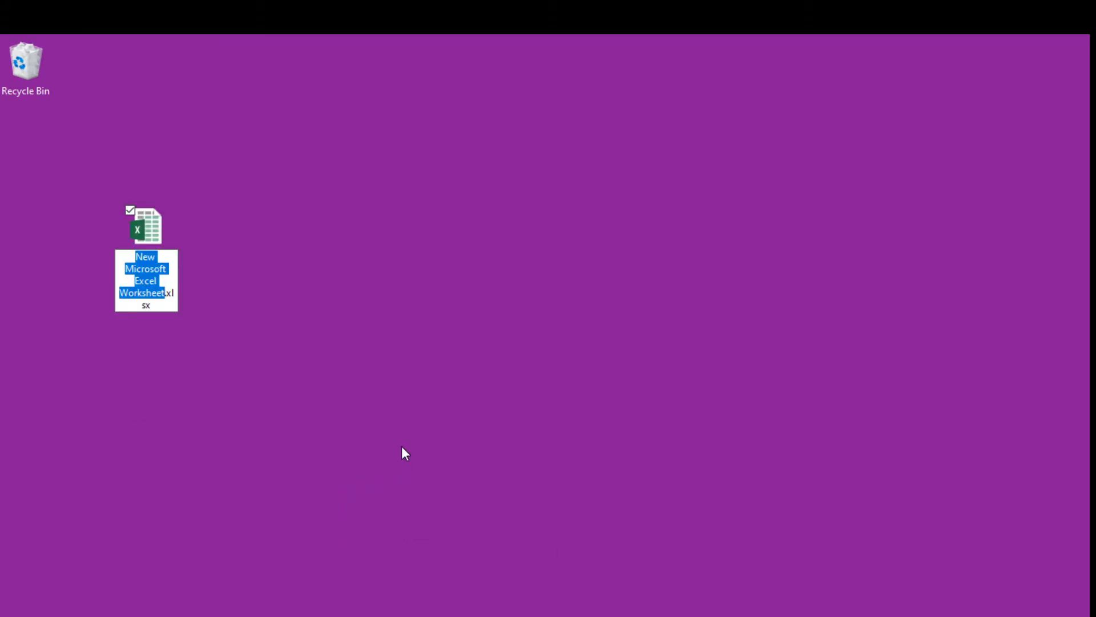
text(Financial)
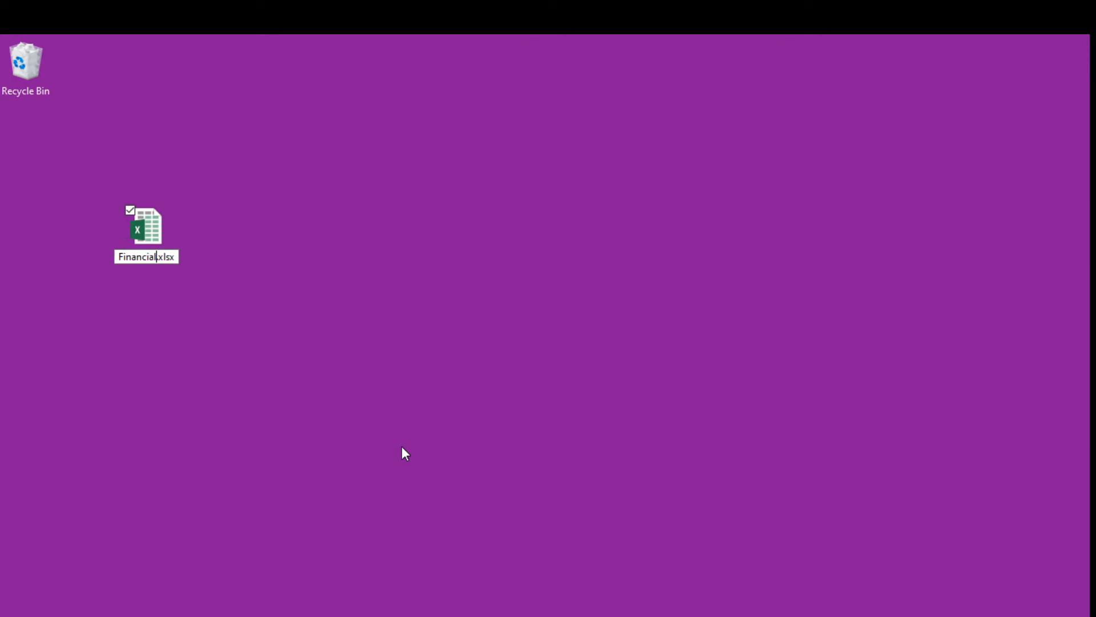
text( Stateme)
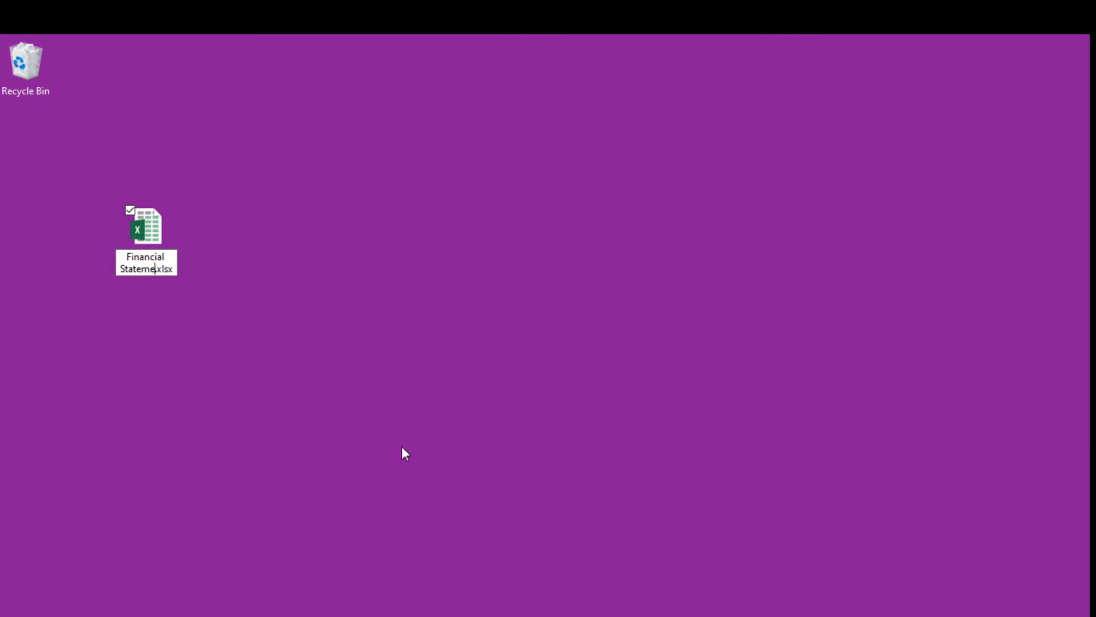
text(nt)
key(Return)
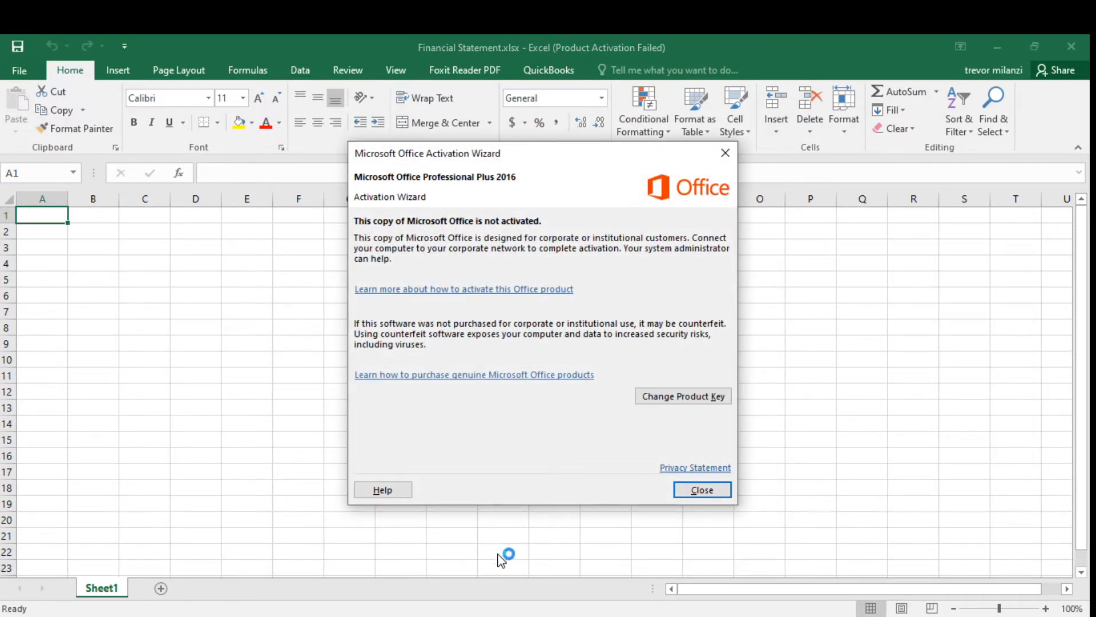
click(702, 489)
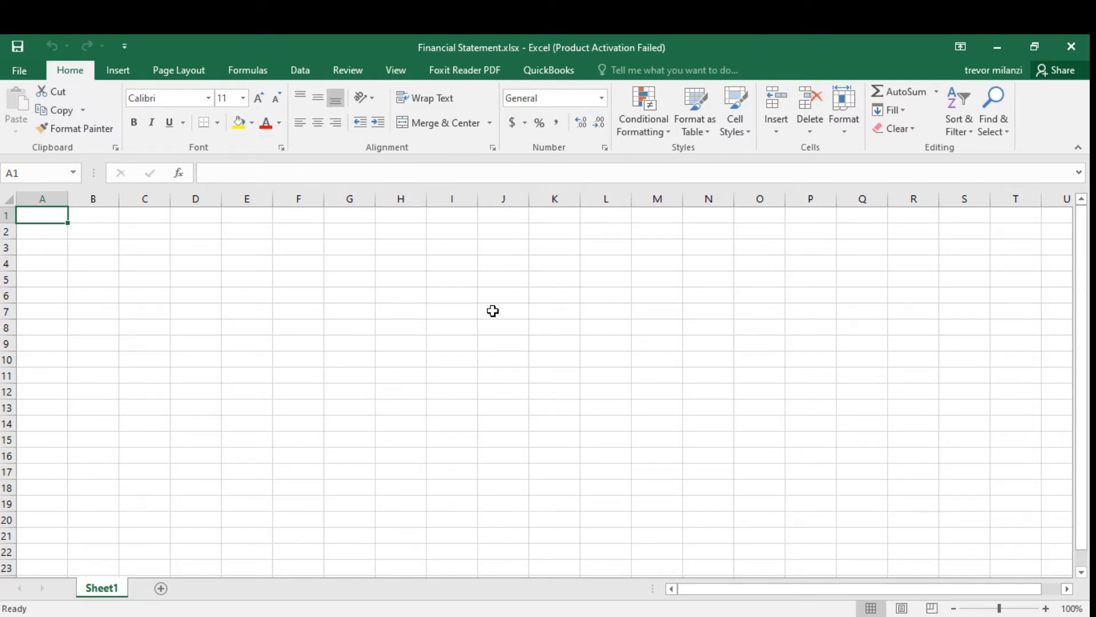
Enter the category labels Advertising, Office Supplies, Car Fuel and Repairs down column T starting at T1.
click(1014, 232)
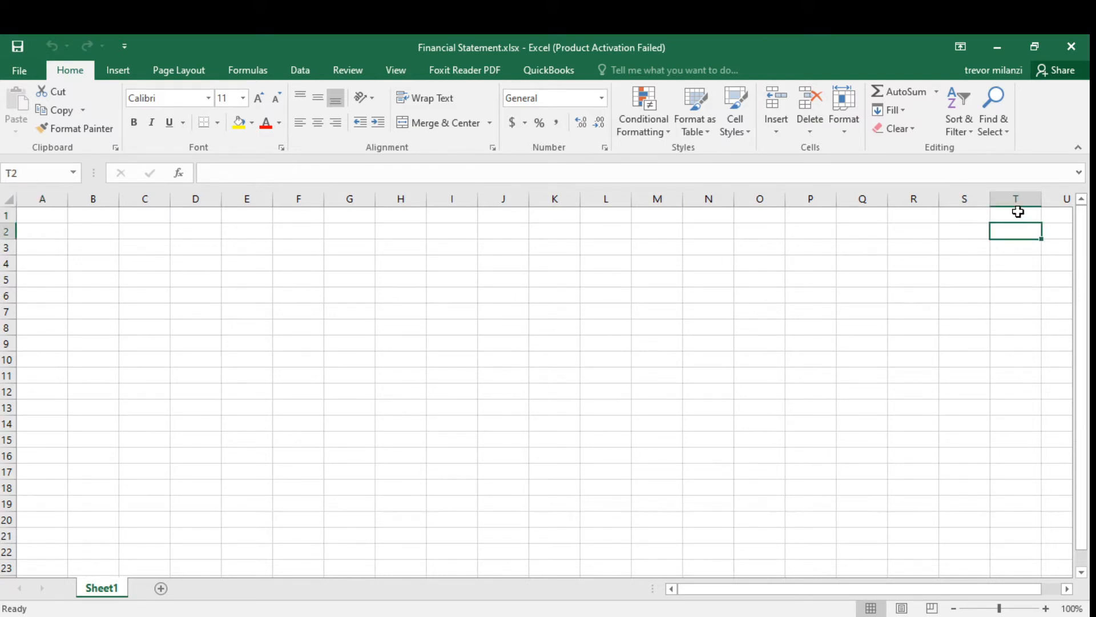
click(1014, 216)
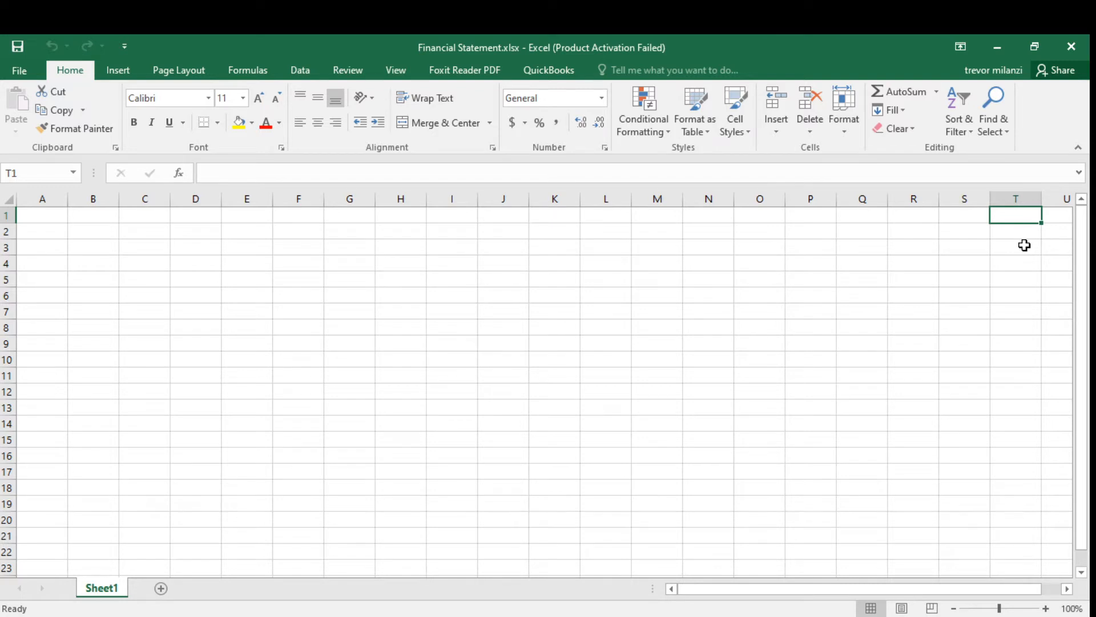
text(Adver)
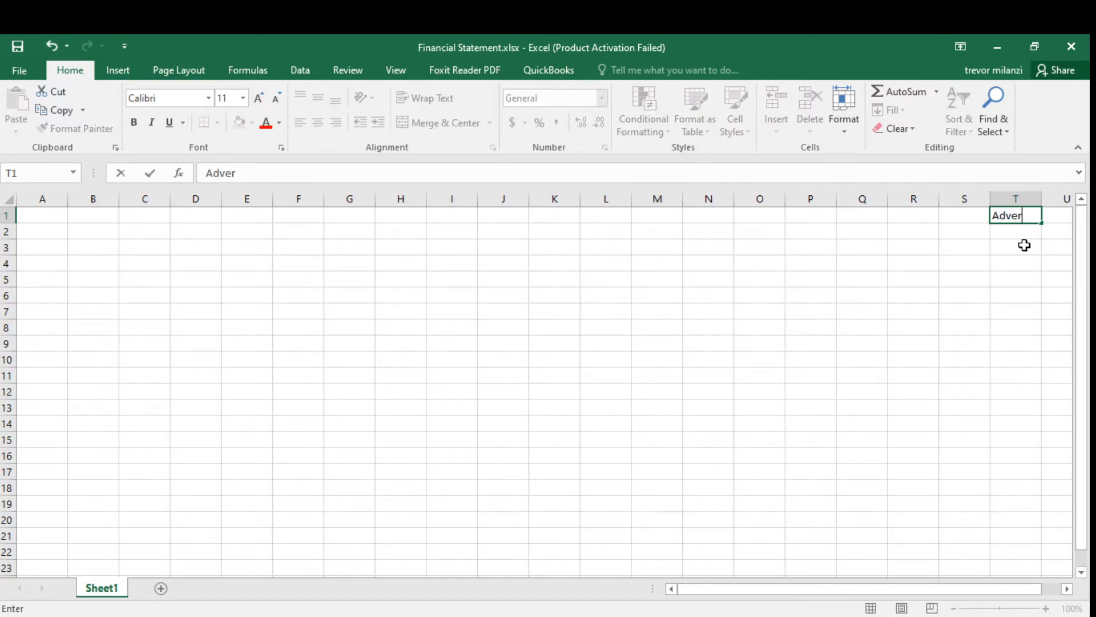
text(tising)
key(Return)
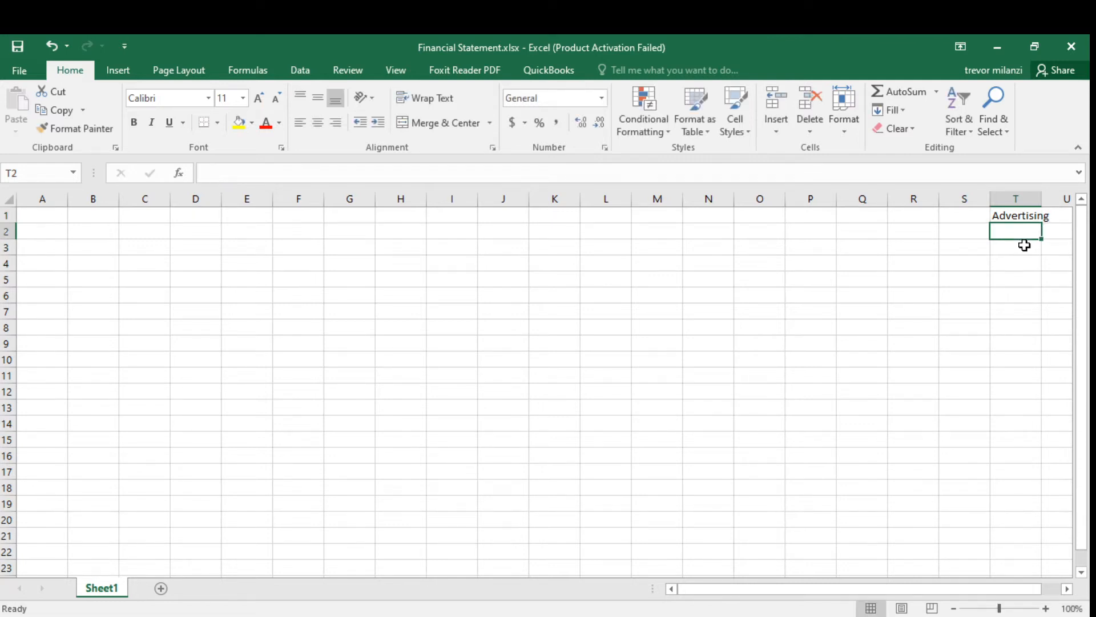
text(Offi)
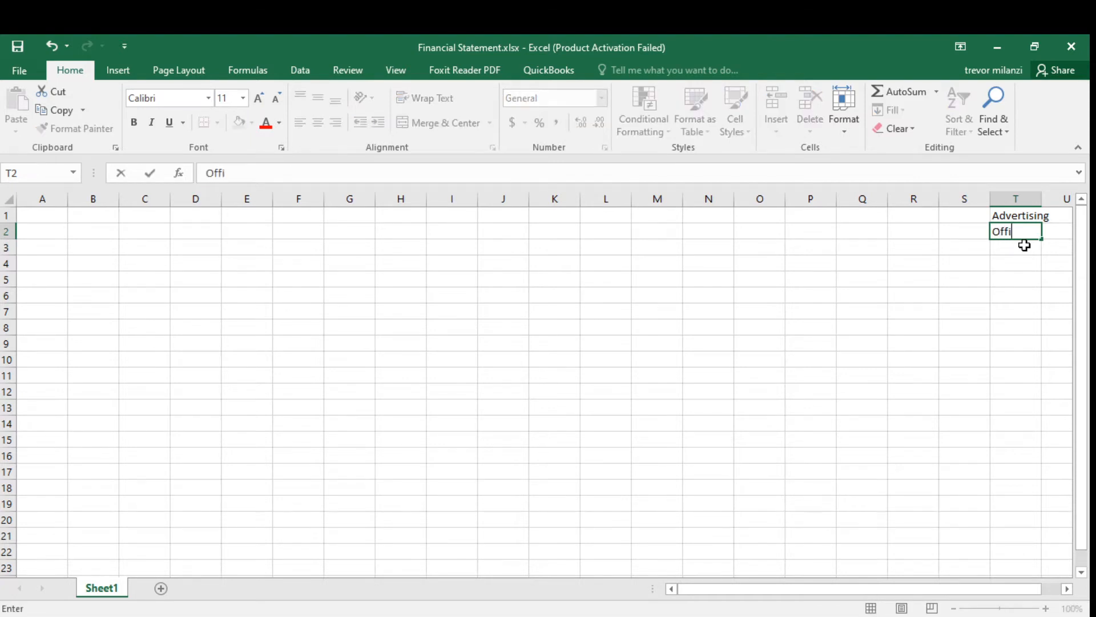
text(ce Supplies)
key(Return)
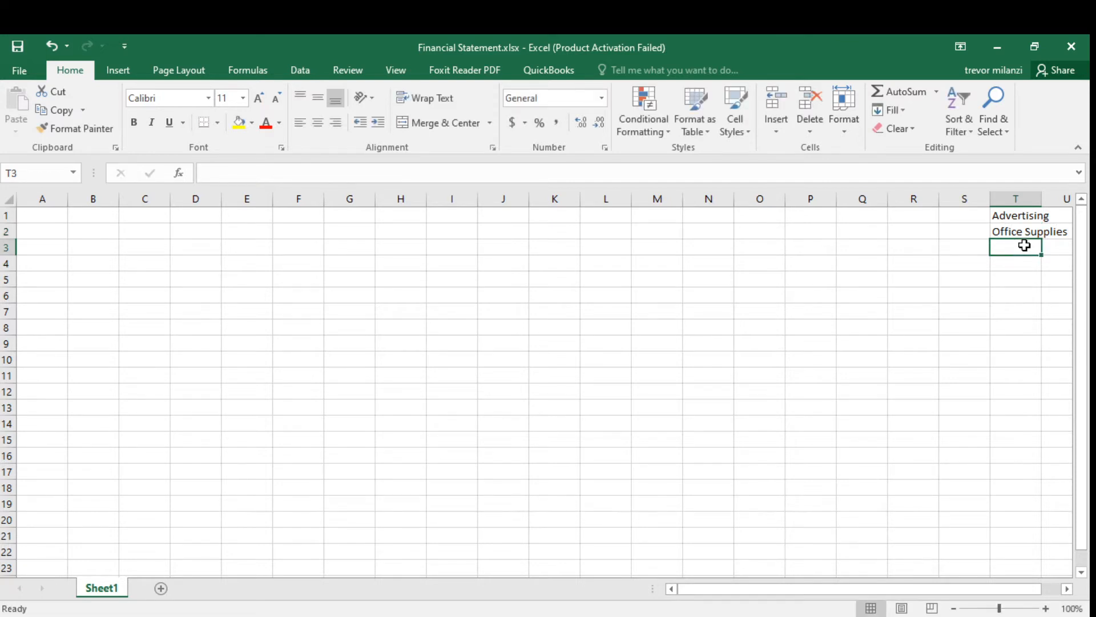
text(Car)
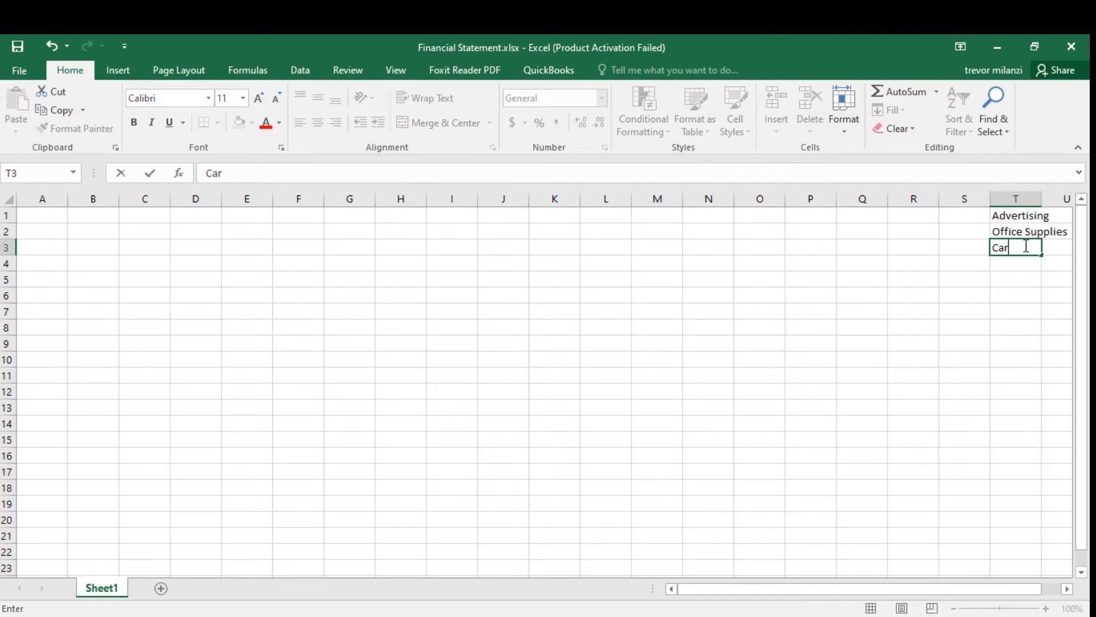
text( Fuel)
key(Return)
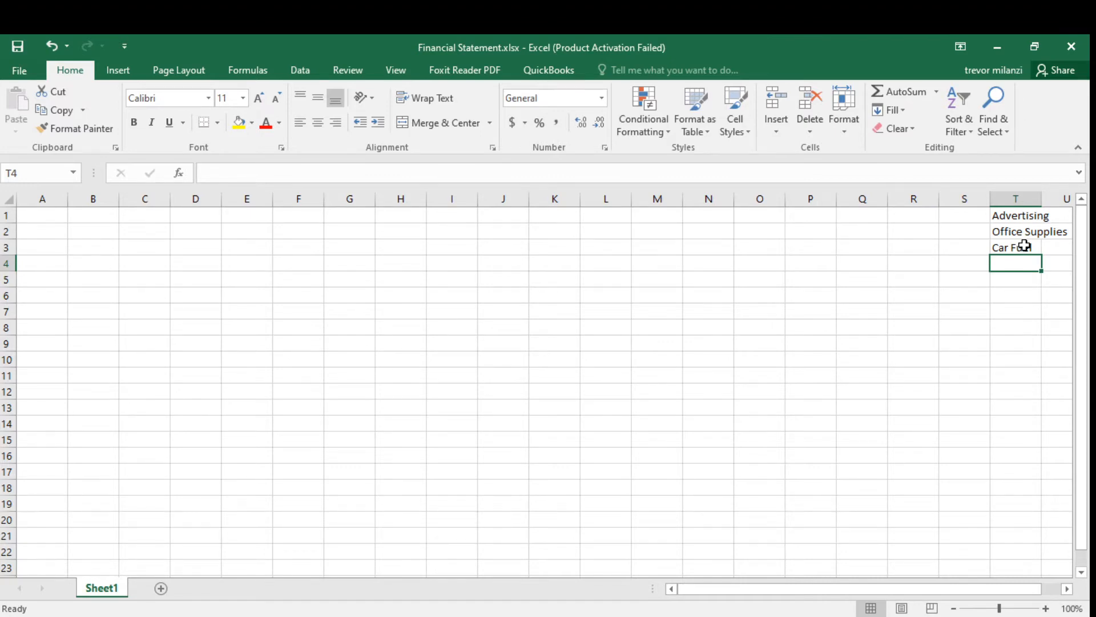
text(Repairs)
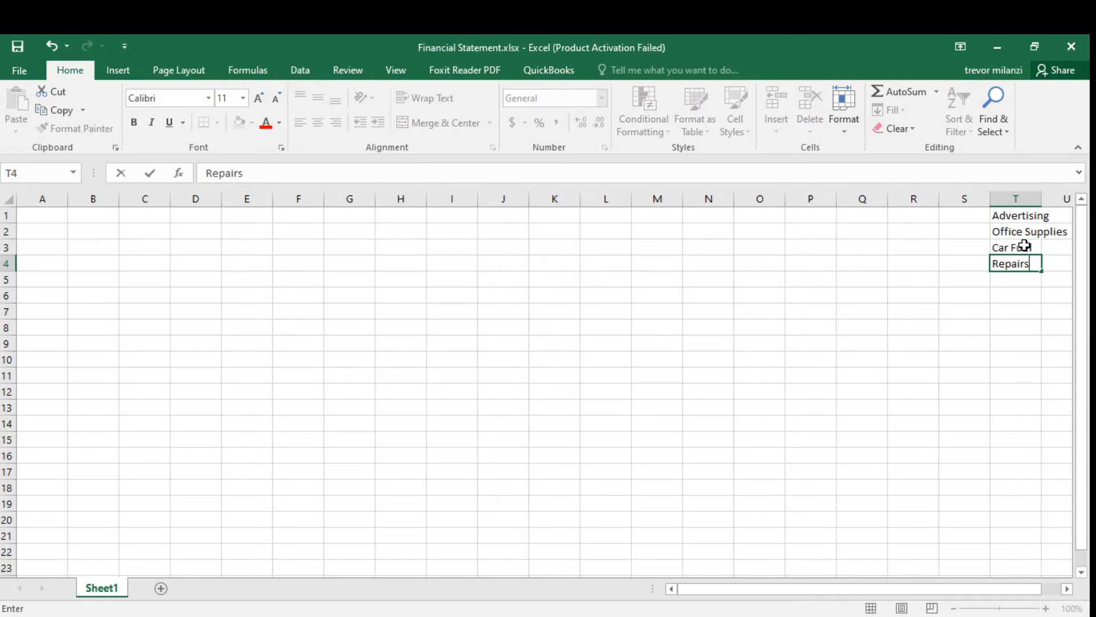
key(Return)
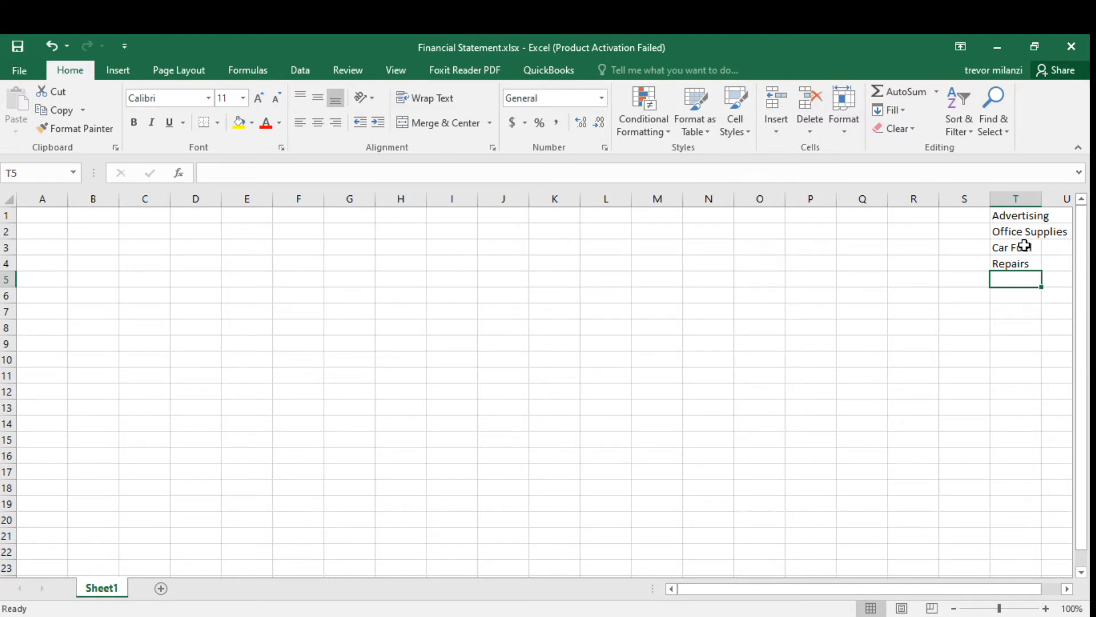
Continue the column T list with Meals, Utilities, Rent, Tax, Custom and Sales in T5 to T10.
text(Meals)
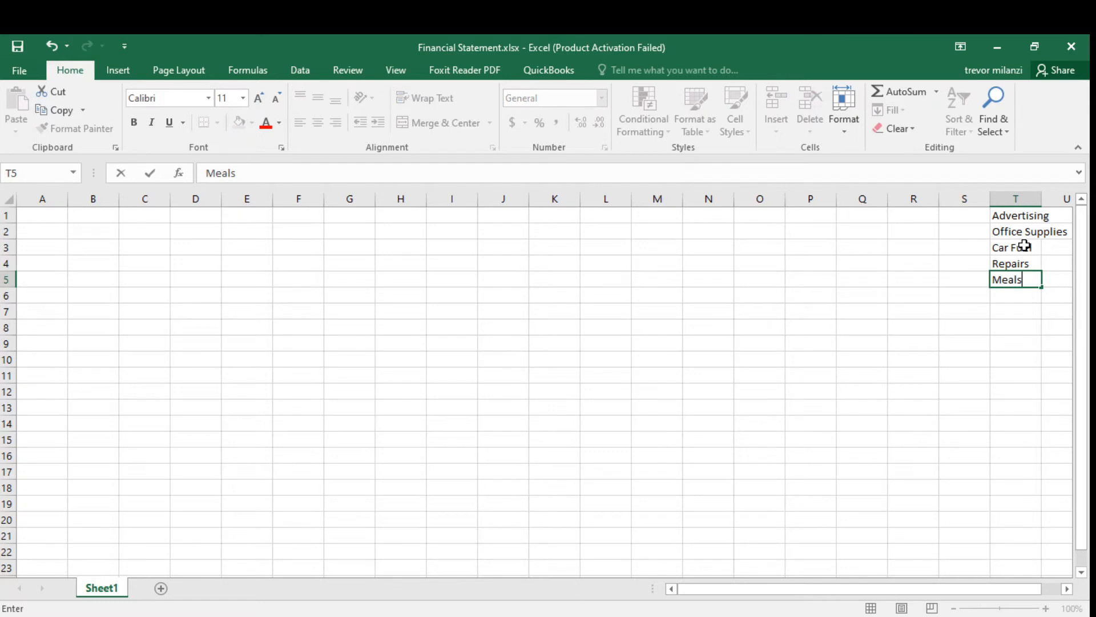
key(Return)
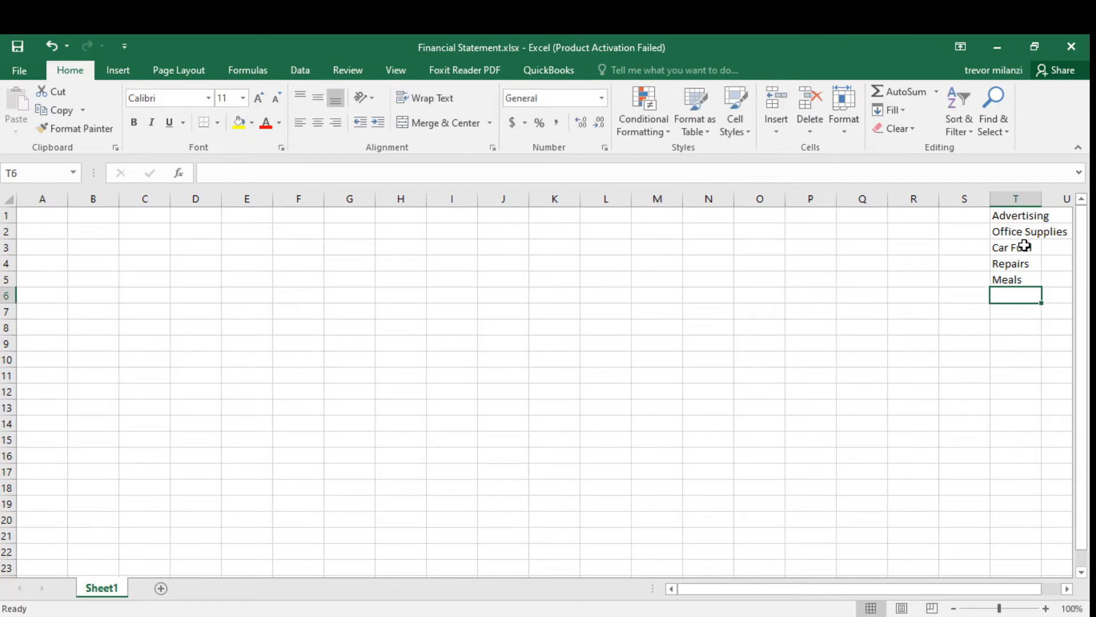
text(Ut)
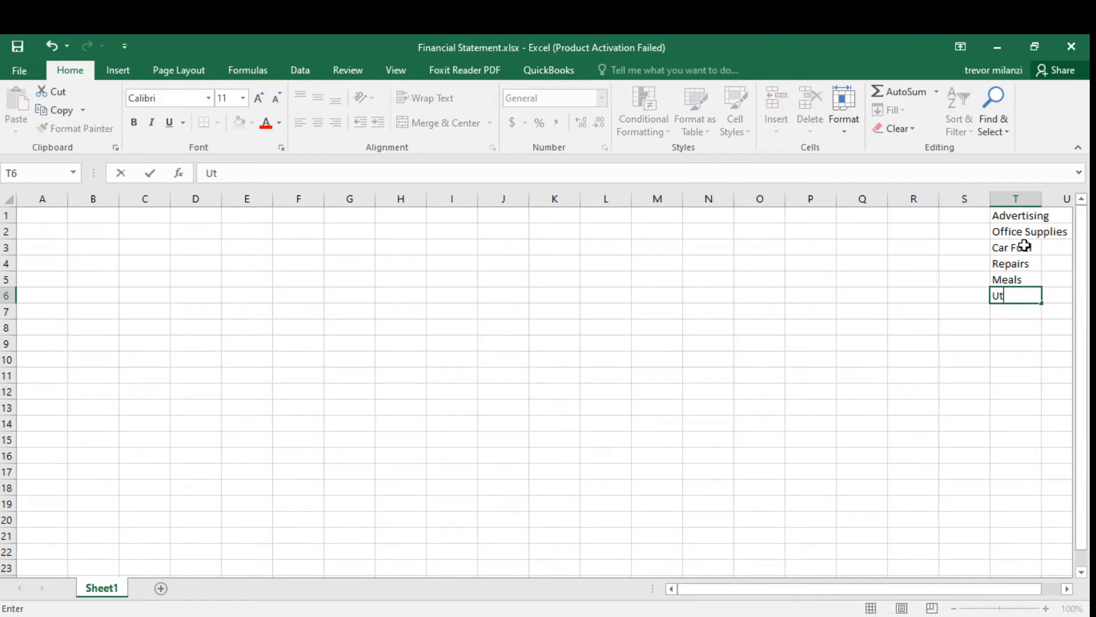
text(ilities)
key(Return)
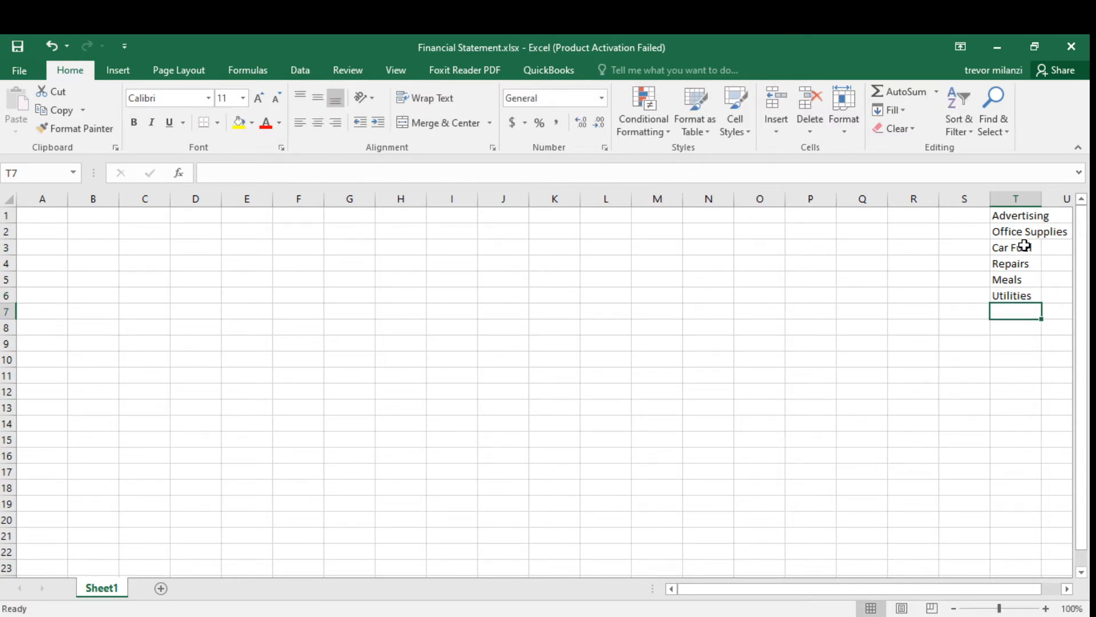
text(Rent)
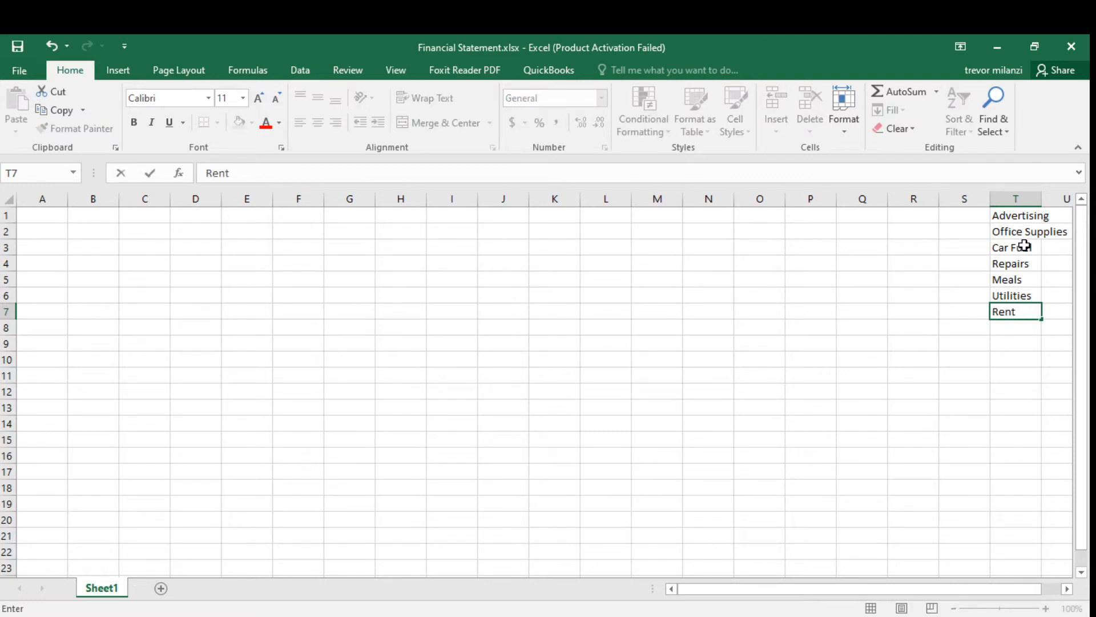
key(Return)
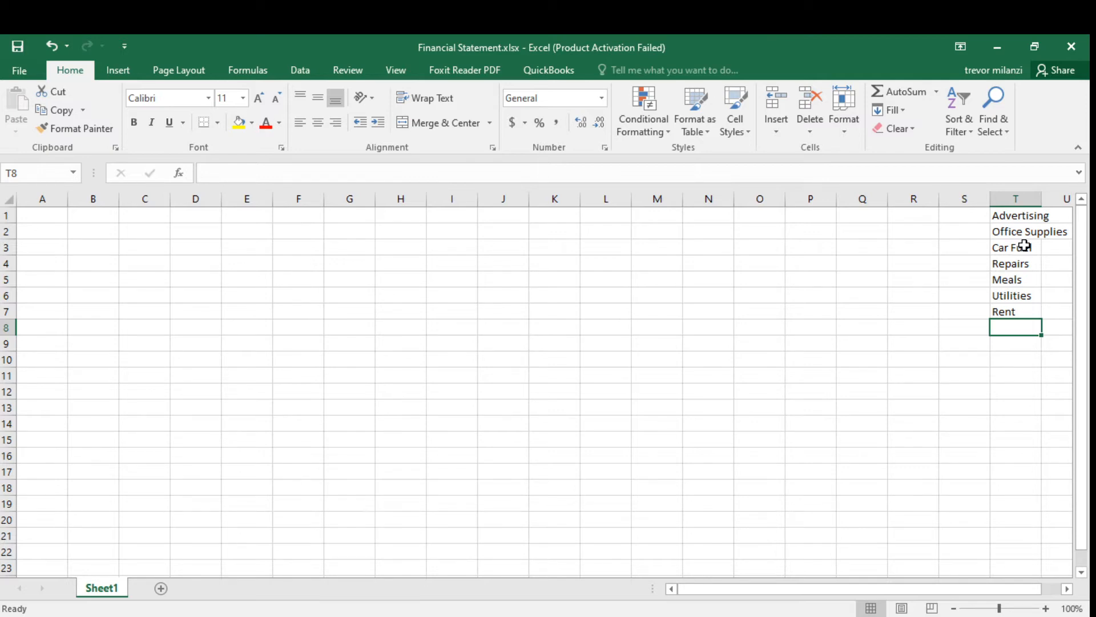
text(Tax)
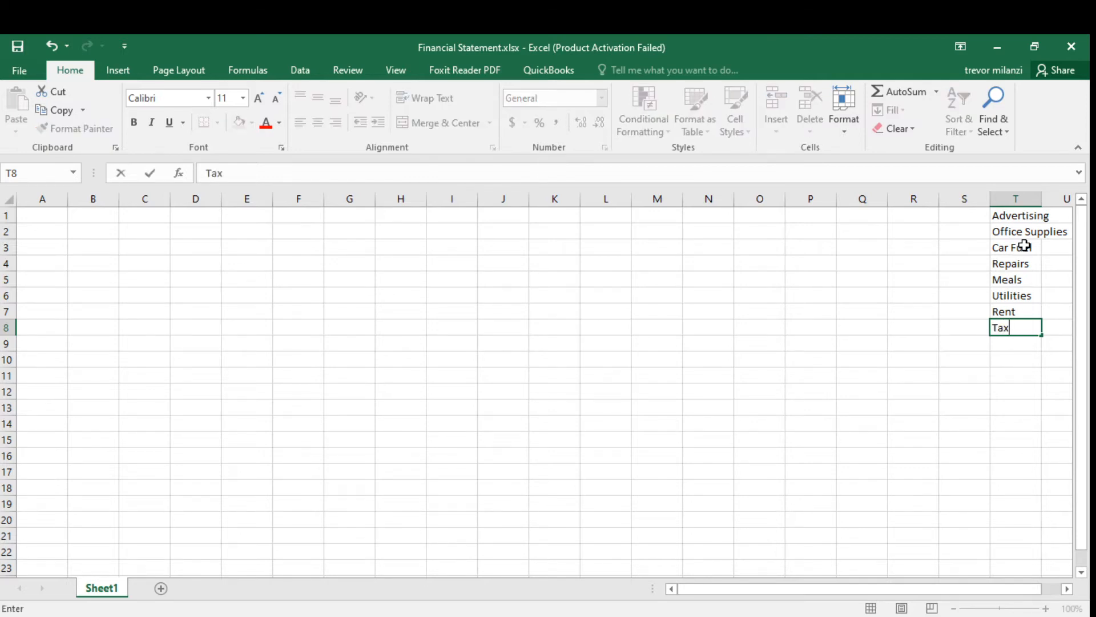
key(Return)
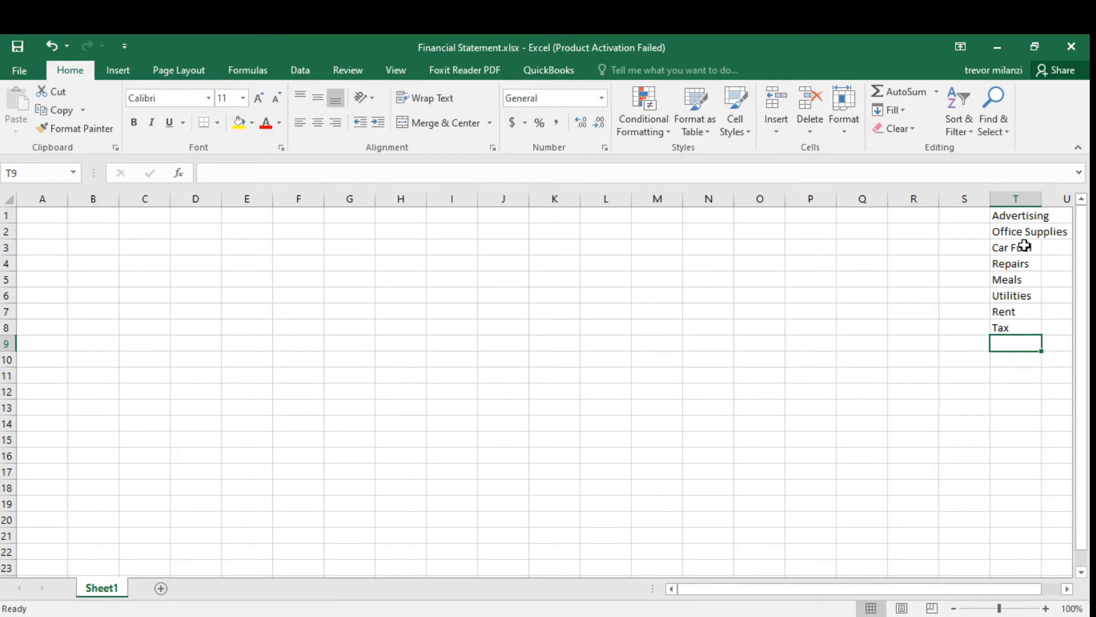
text(Custom)
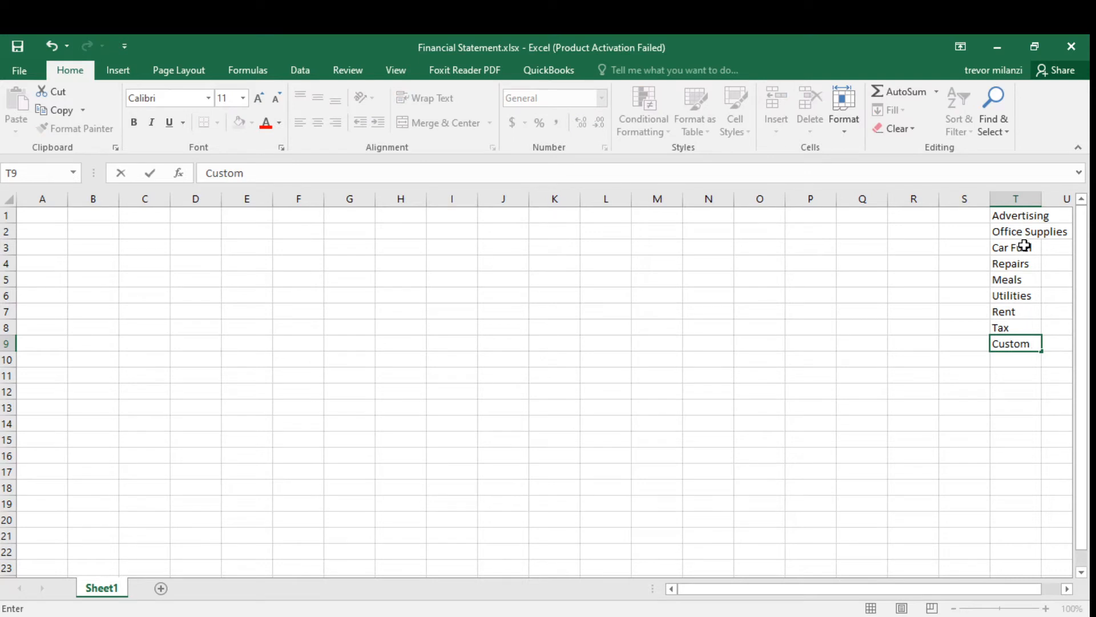
key(Return)
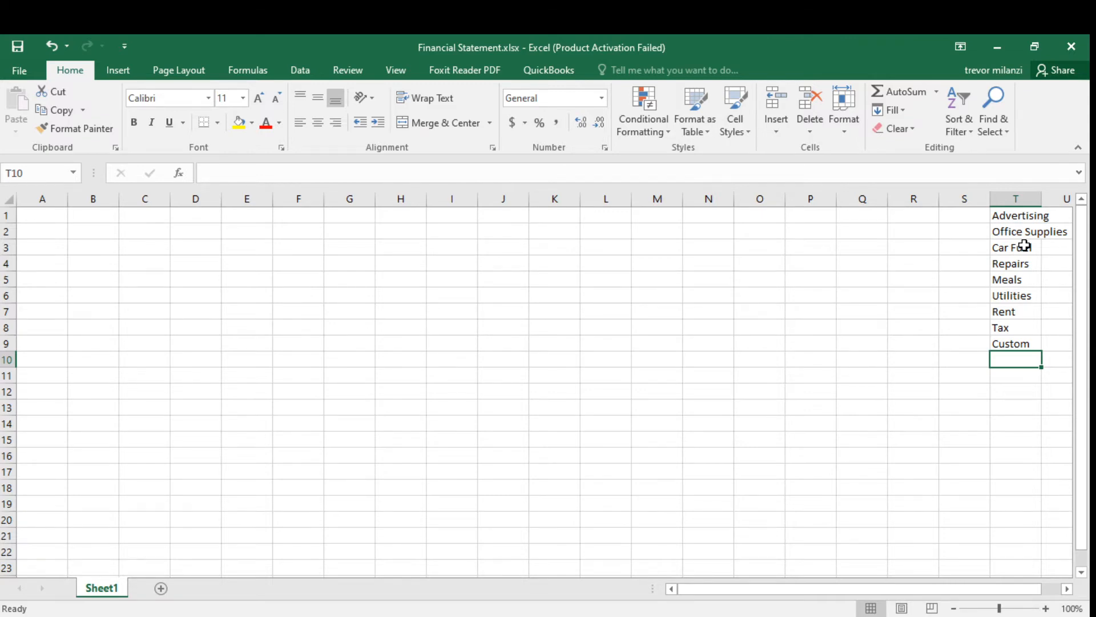
text(Sales)
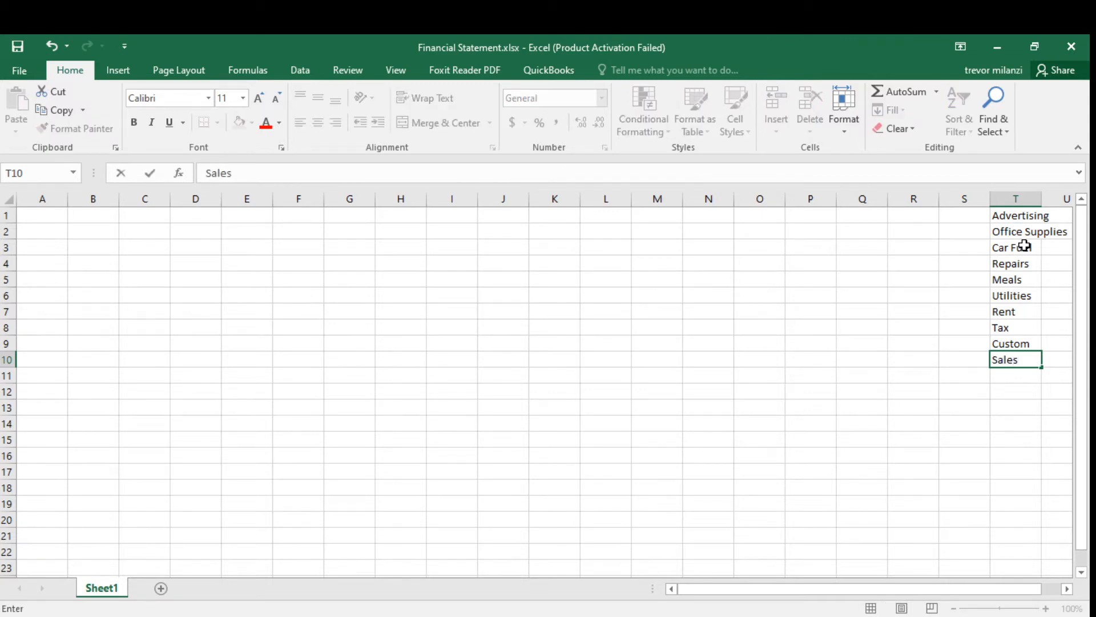
key(Return)
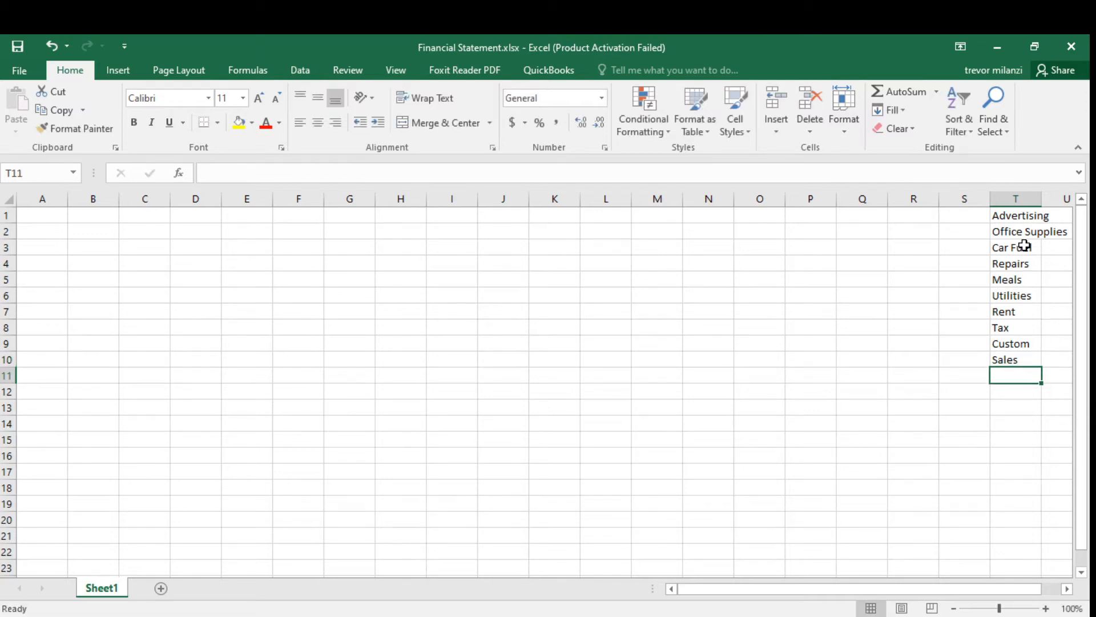
Enter custom in T11, correcting the misspelled entry before confirming.
text(cutom)
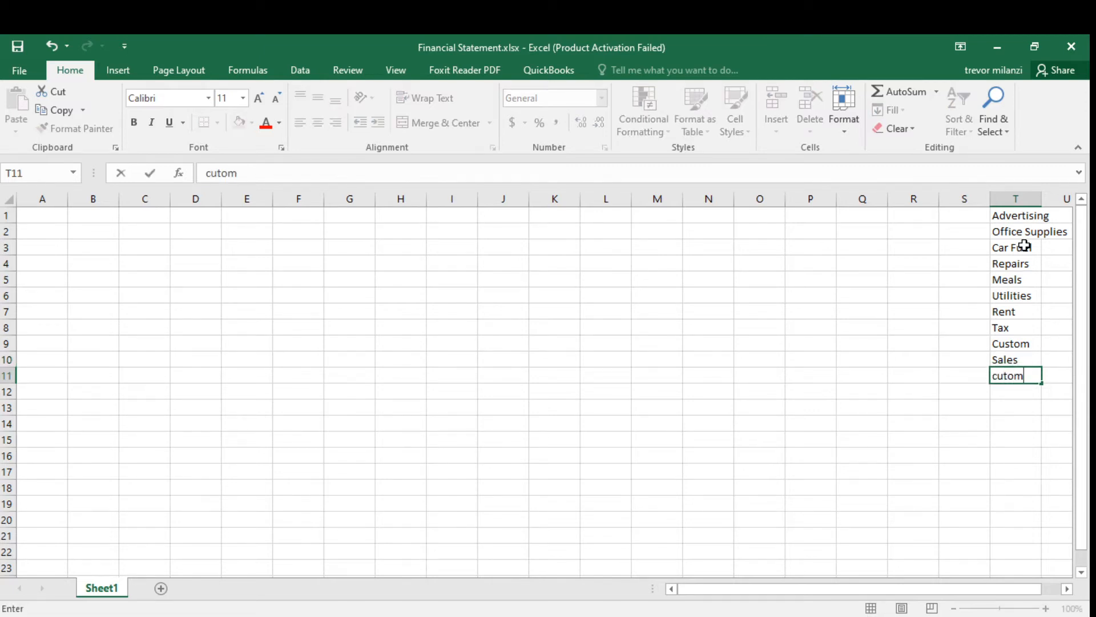
key(BackSpace)
key(BackSpace)
key(BackSpace)
text(stom)
key(Return)
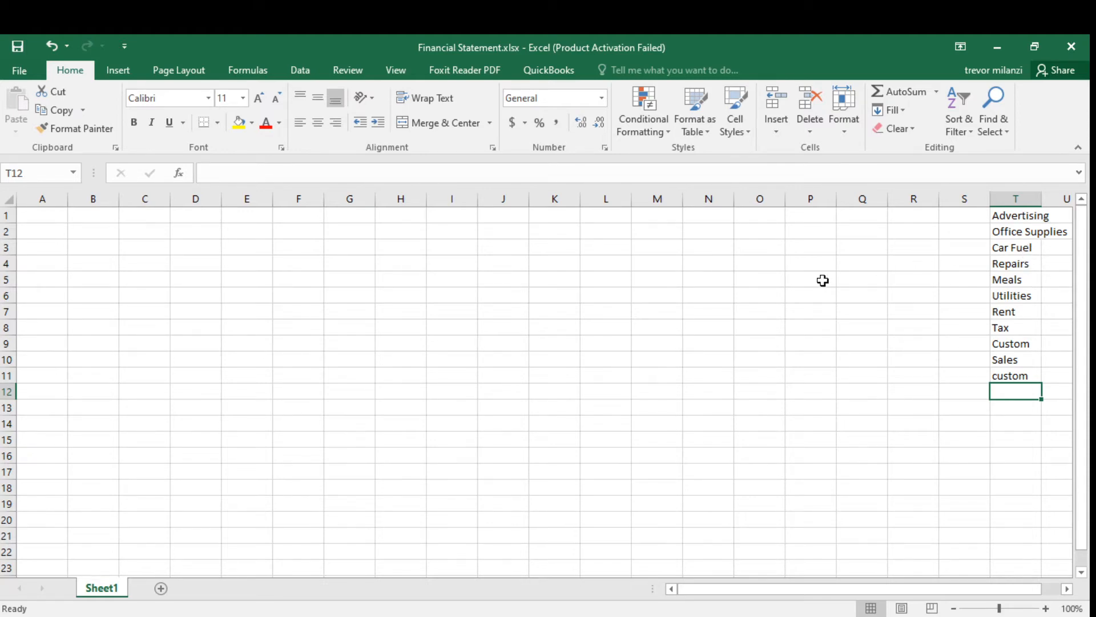
Enter the header Date in cell A1 and make it bold.
click(48, 198)
click(56, 219)
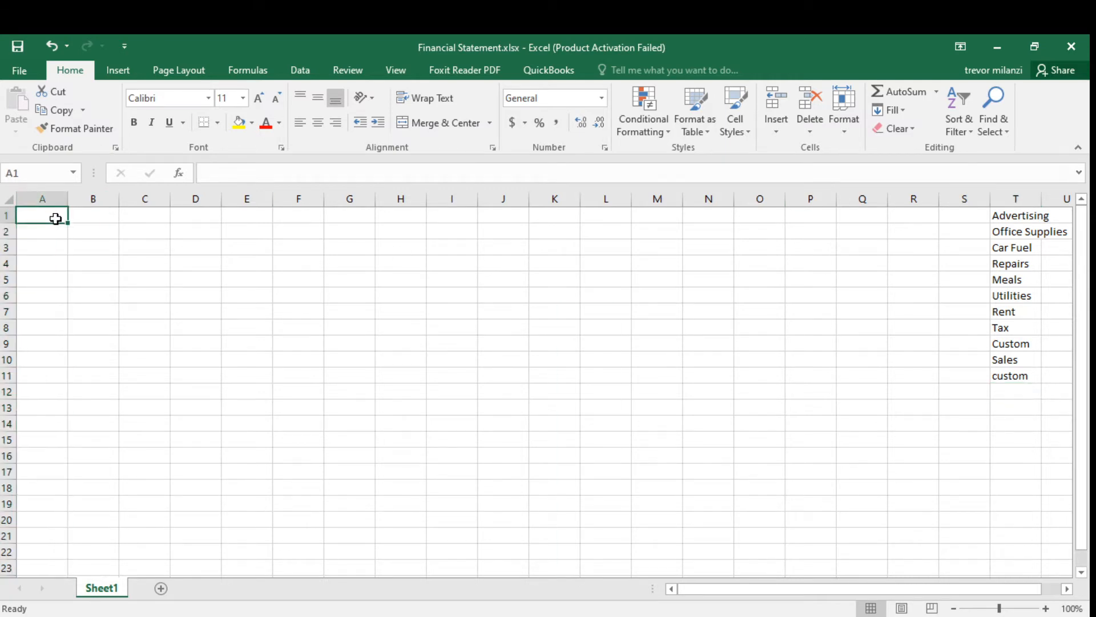
text(Date)
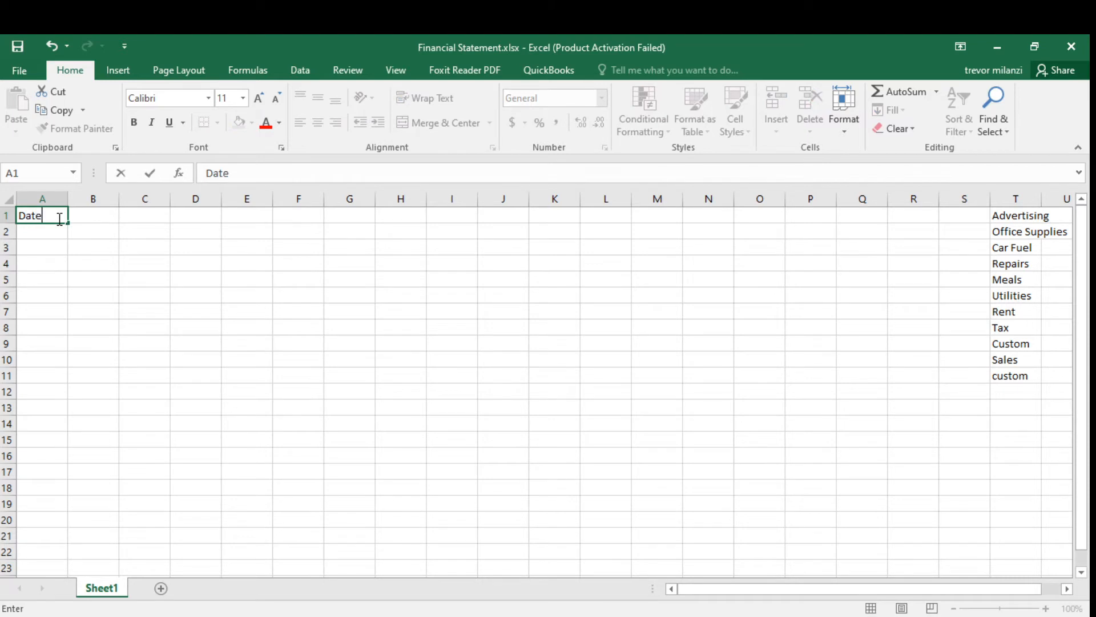
click(80, 229)
click(54, 216)
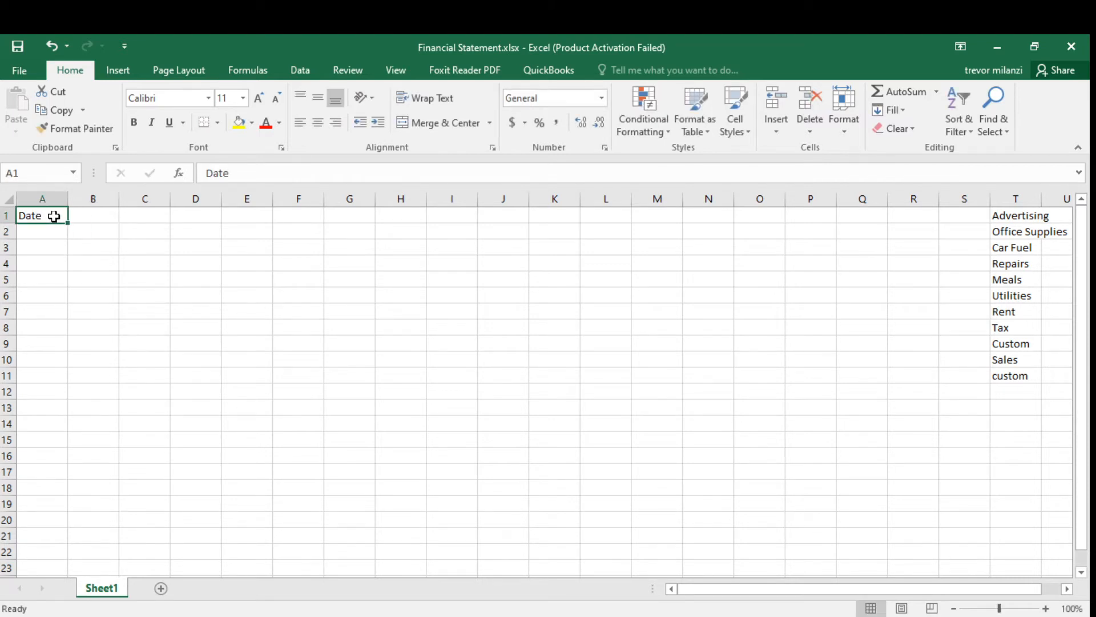
click(133, 122)
Enter the header Category in cell B1.
click(94, 221)
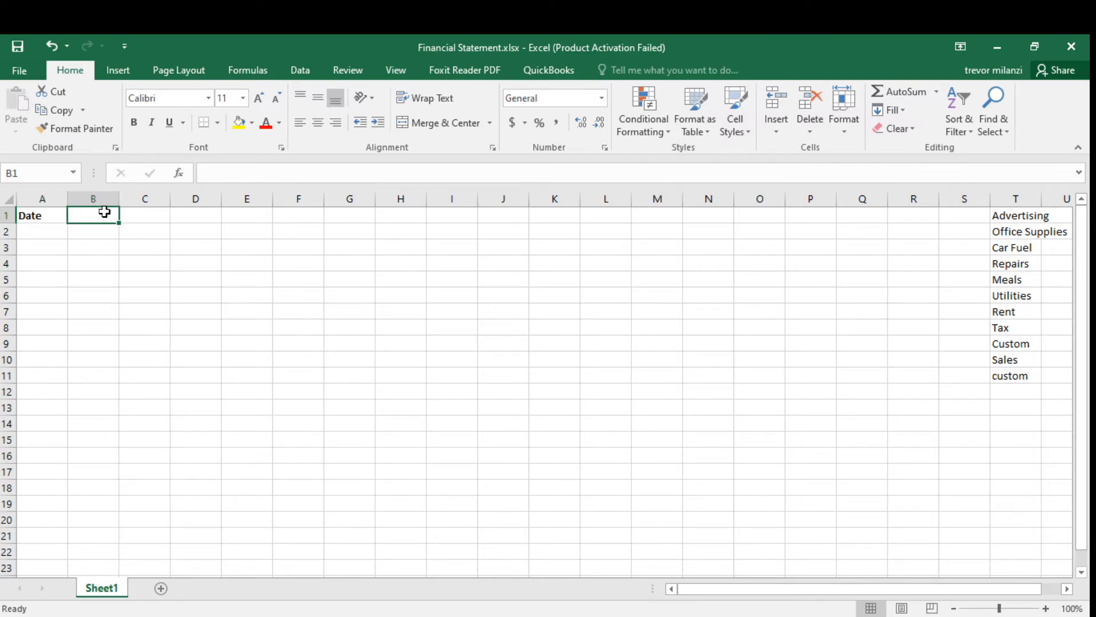
text(Cate)
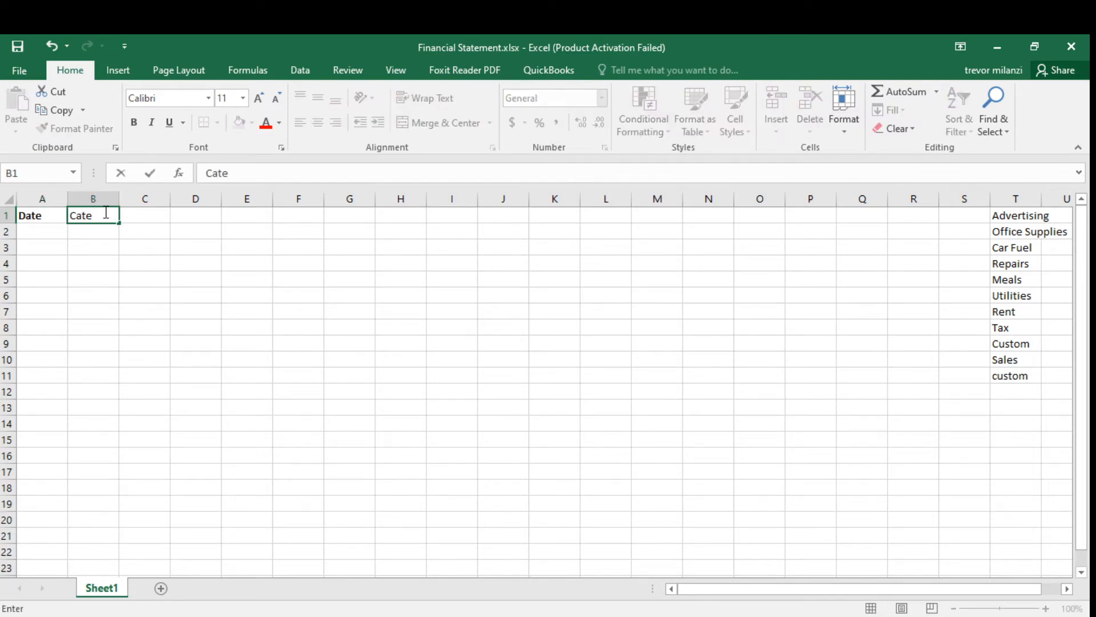
text(gory)
click(213, 308)
click(99, 228)
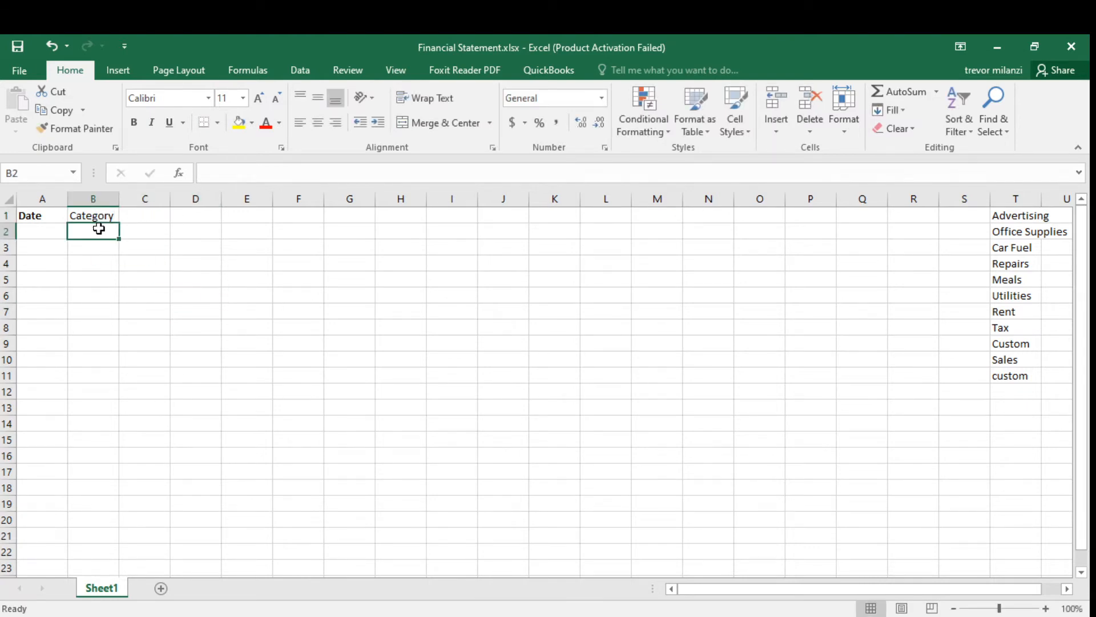
Make the Category header in B1 bold.
click(100, 217)
click(133, 123)
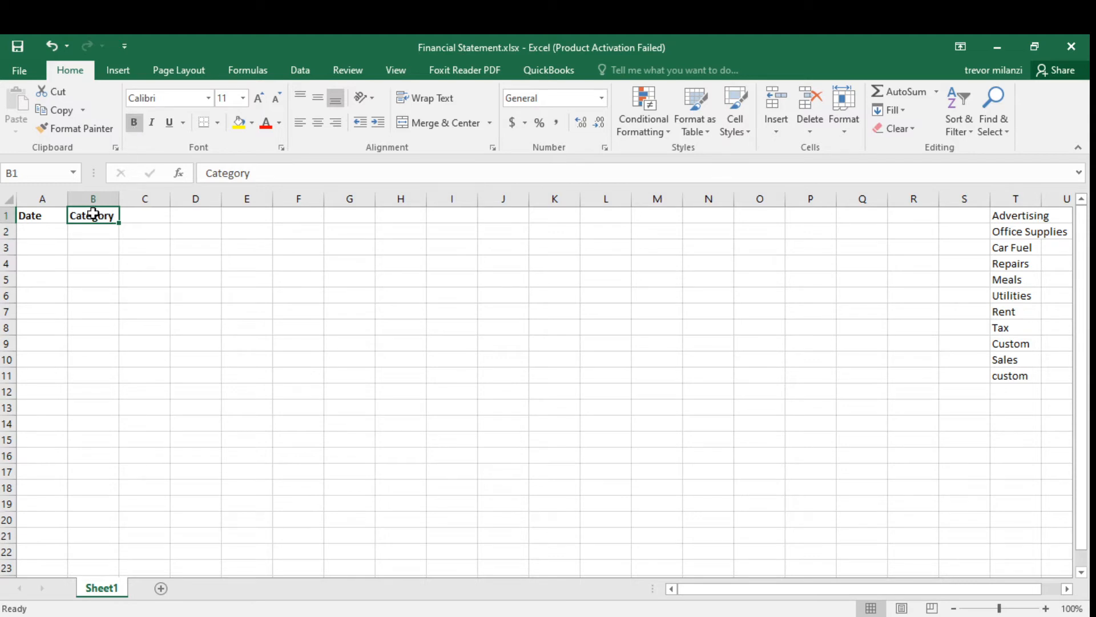
Add List data validation to cell B2 using the category range =$T$1:$T$11 as its source.
click(87, 234)
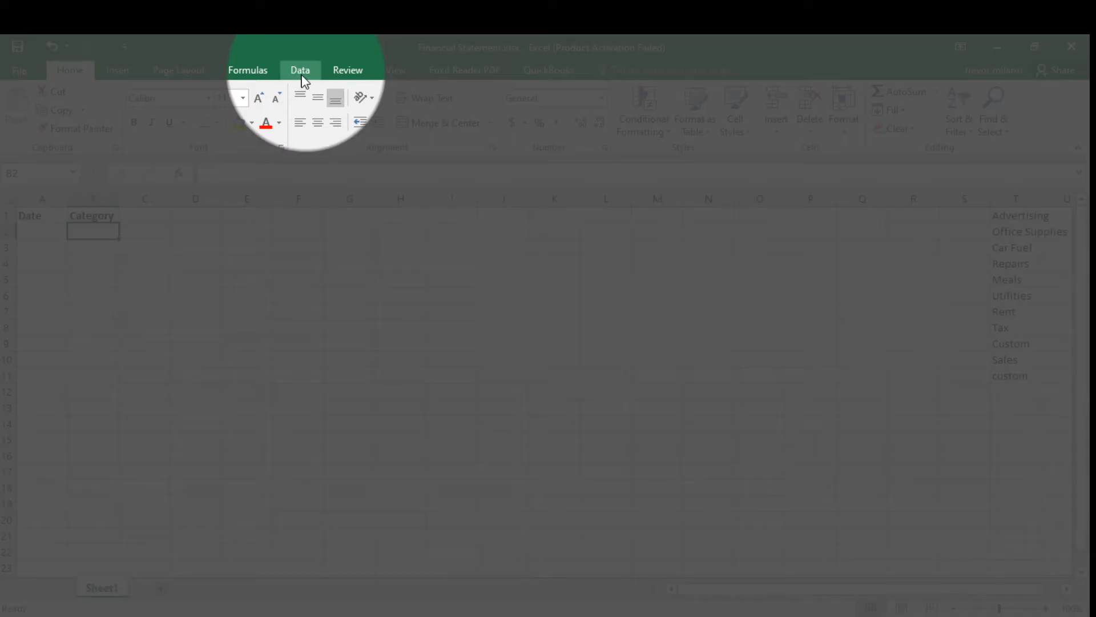
click(301, 77)
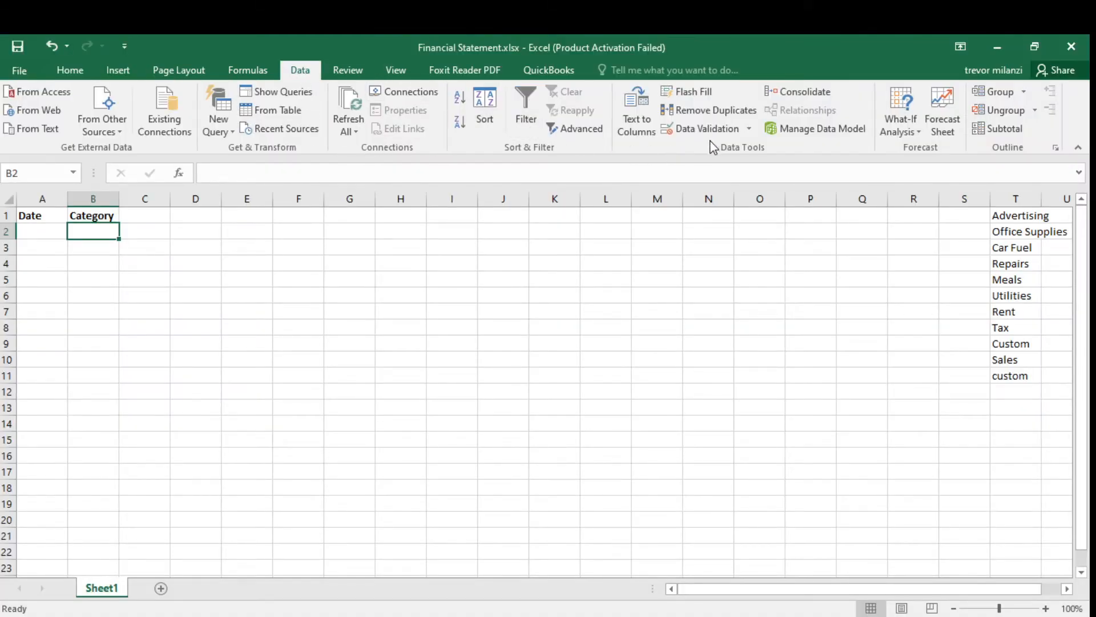
click(749, 130)
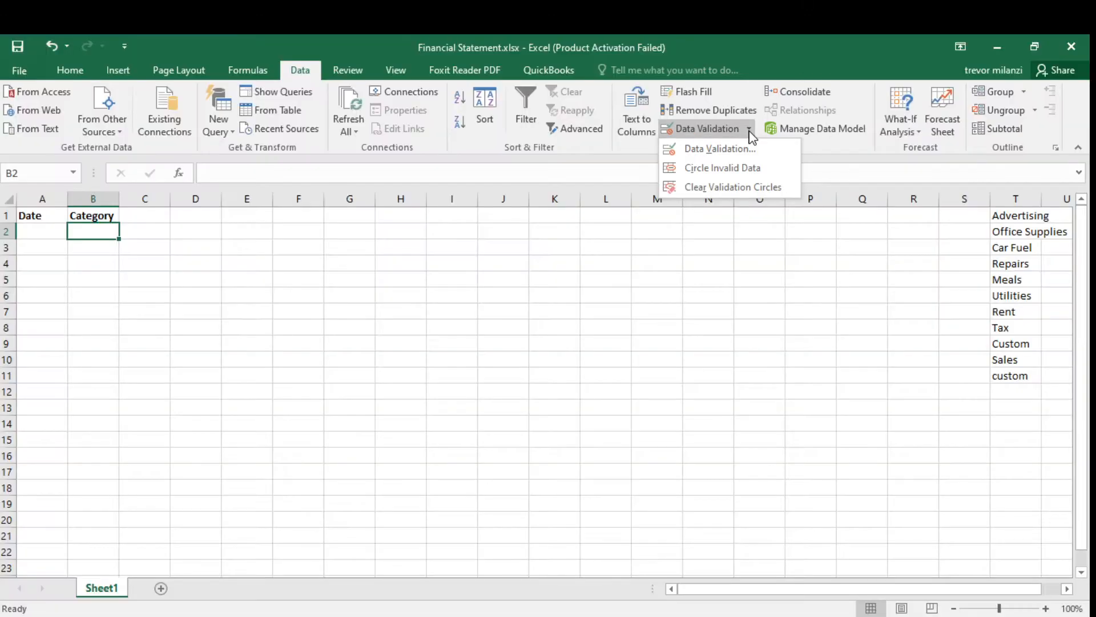
click(742, 149)
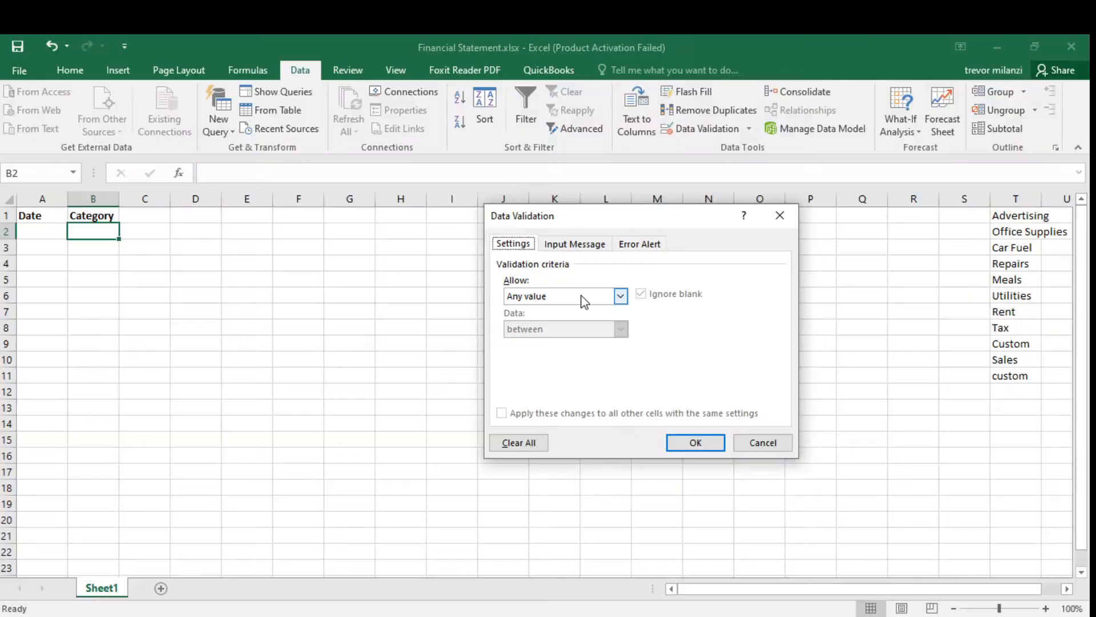
click(618, 298)
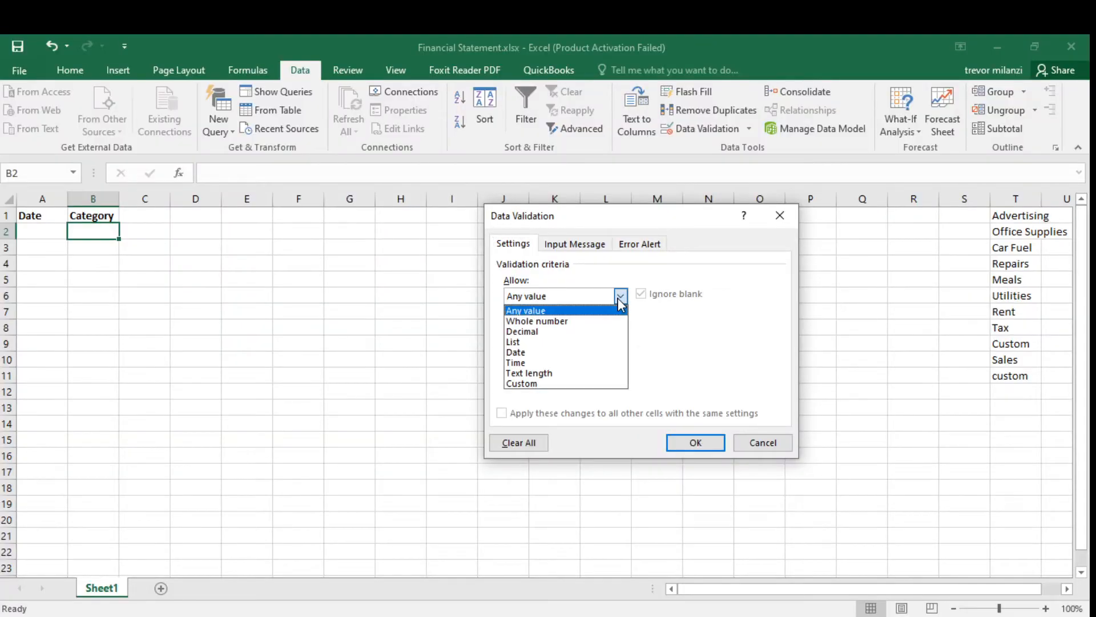
click(531, 342)
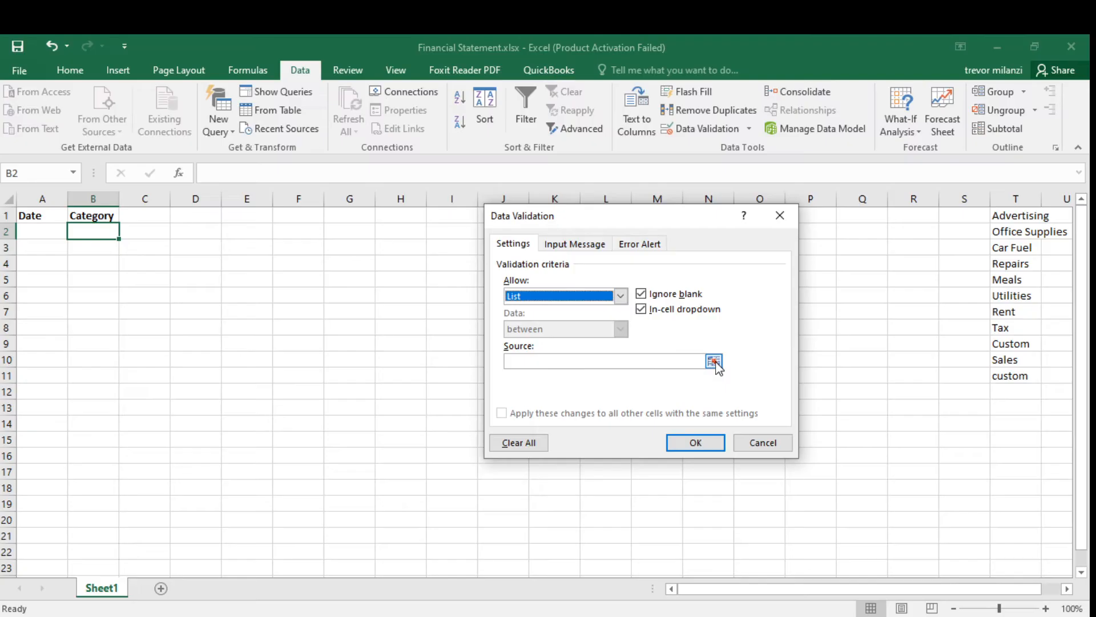
click(715, 360)
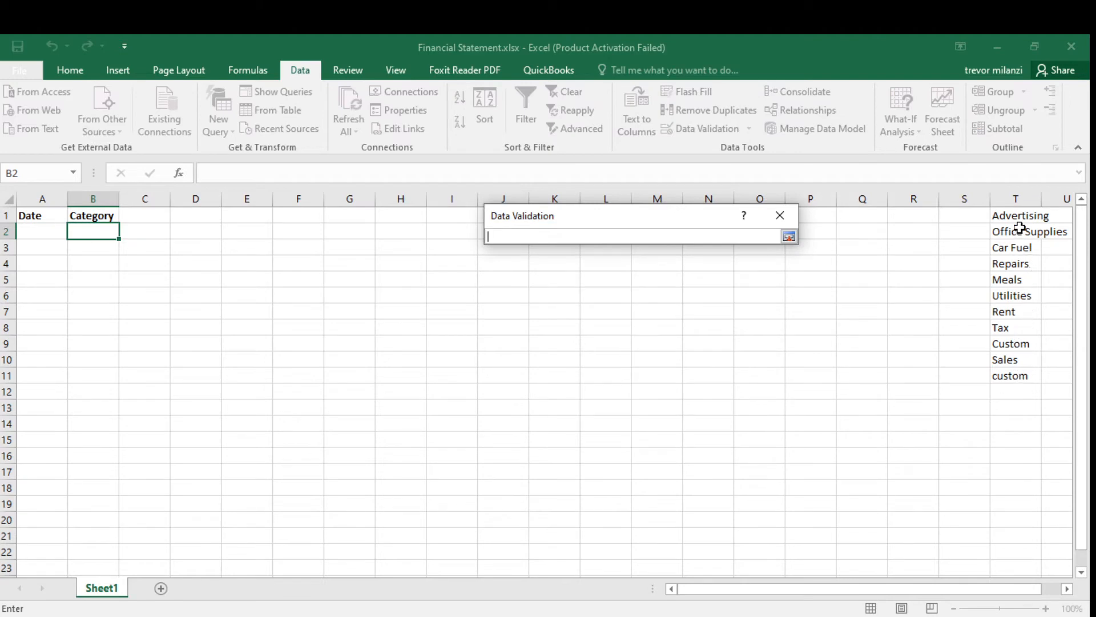
drag(1018, 217, 1031, 369)
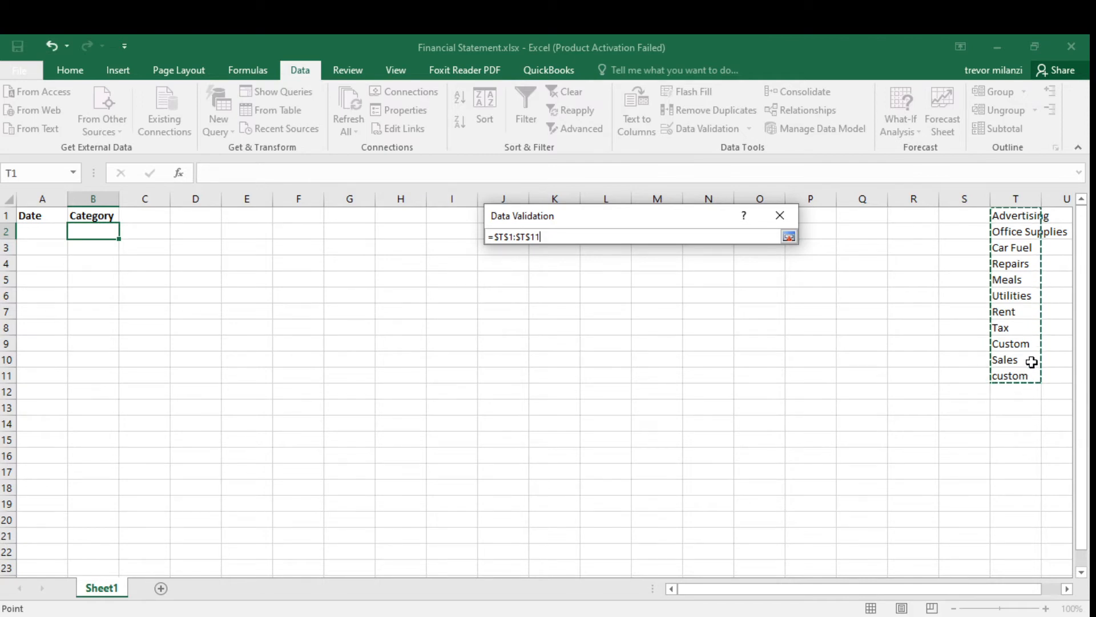
key(Return)
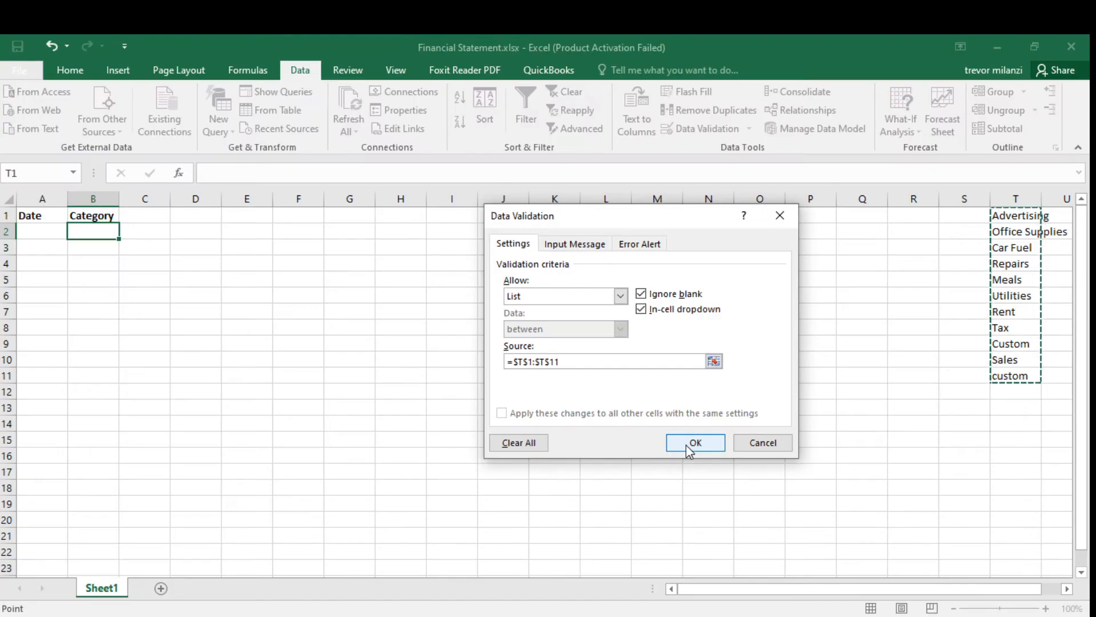
click(686, 445)
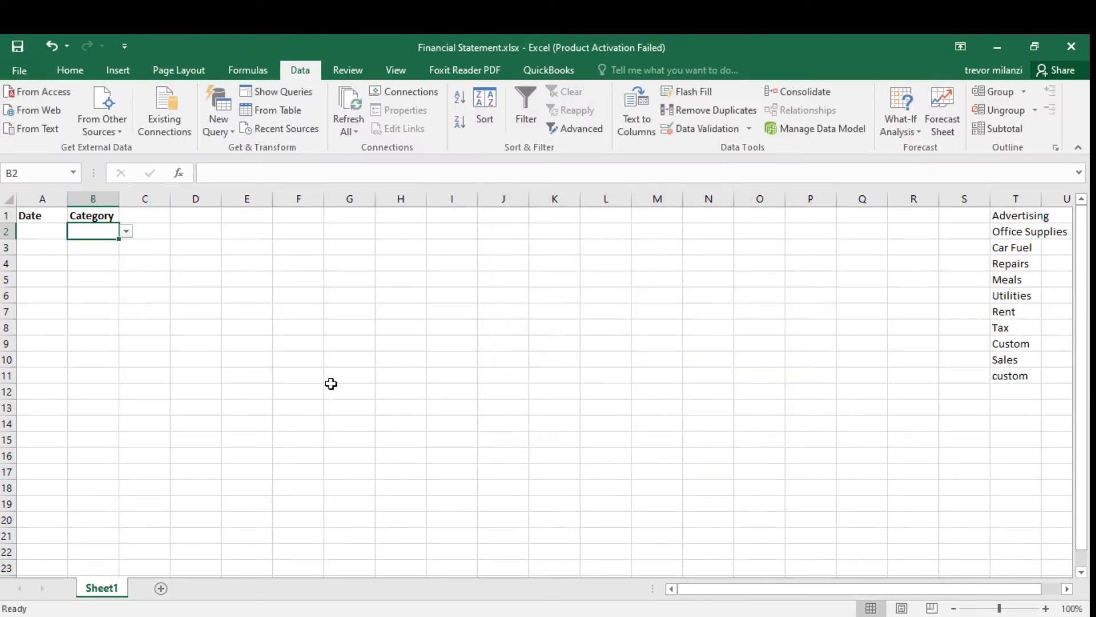
Open the new category dropdown in B2 and scroll through its list of options.
click(127, 231)
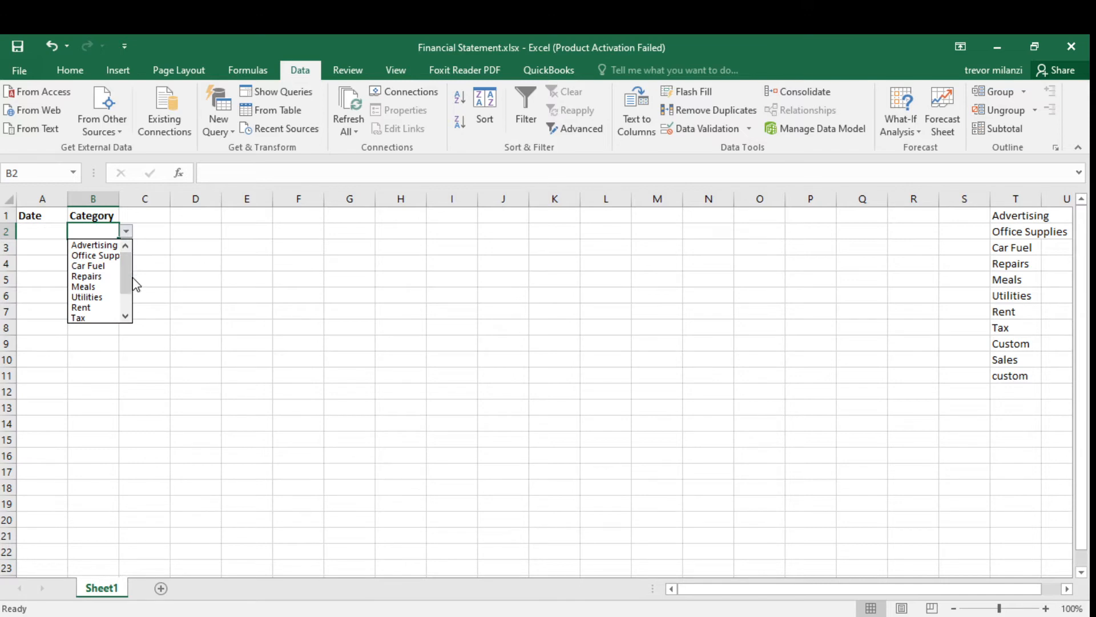
drag(127, 286, 133, 257)
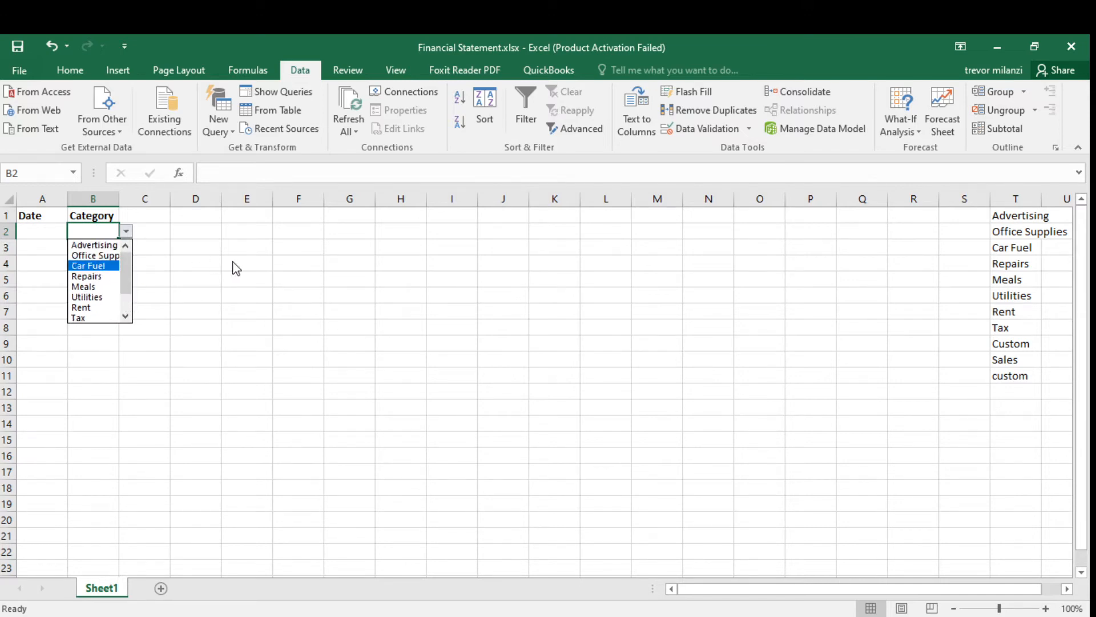
click(267, 288)
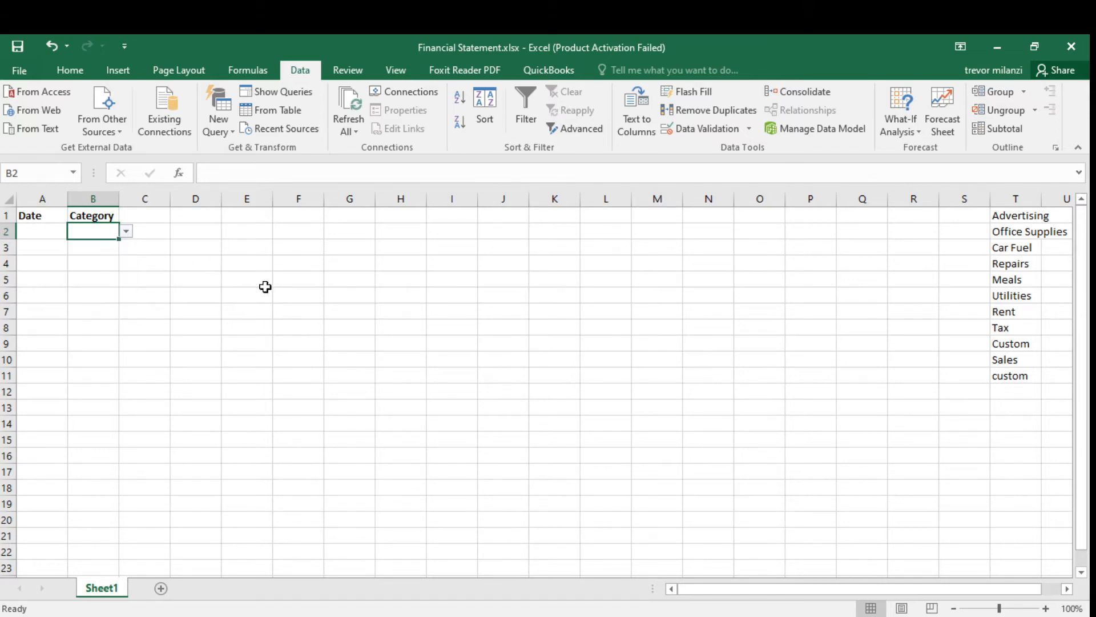
click(1003, 389)
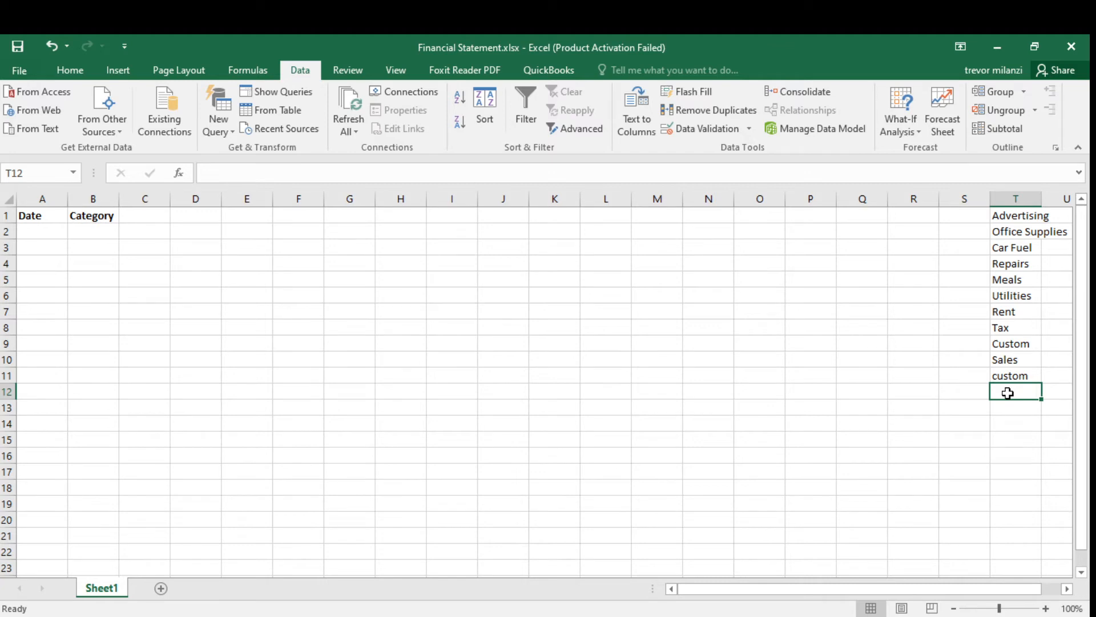
key(Down)
key(Up)
key(Up)
key(Down)
key(Down)
key(Down)
key(Down)
key(Down)
key(Down)
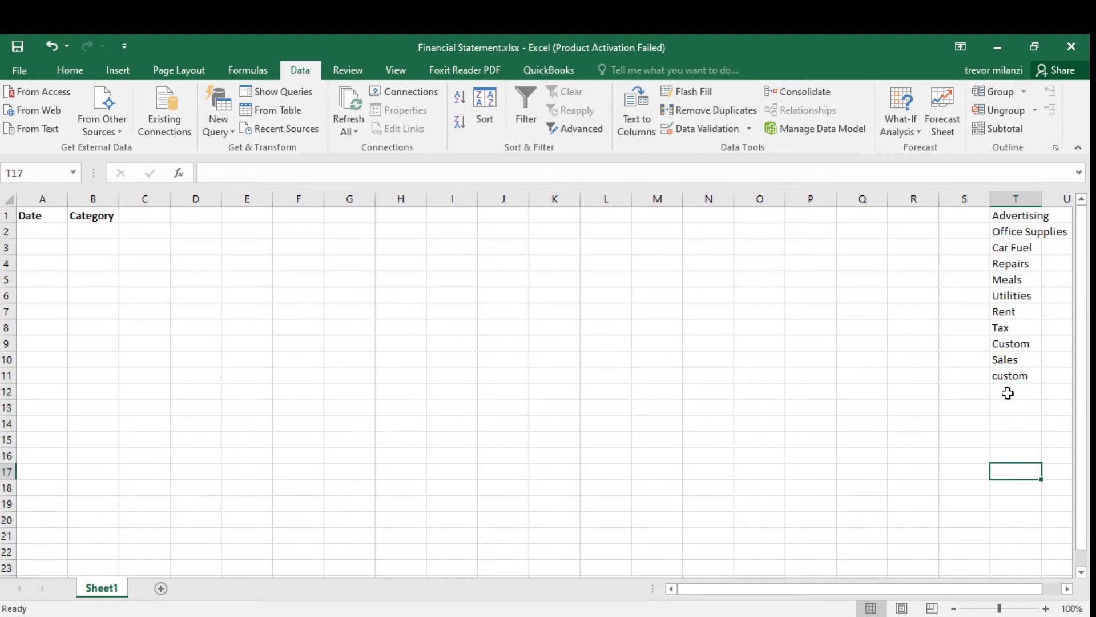
key(Up)
key(Up)
key(Up)
key(Up)
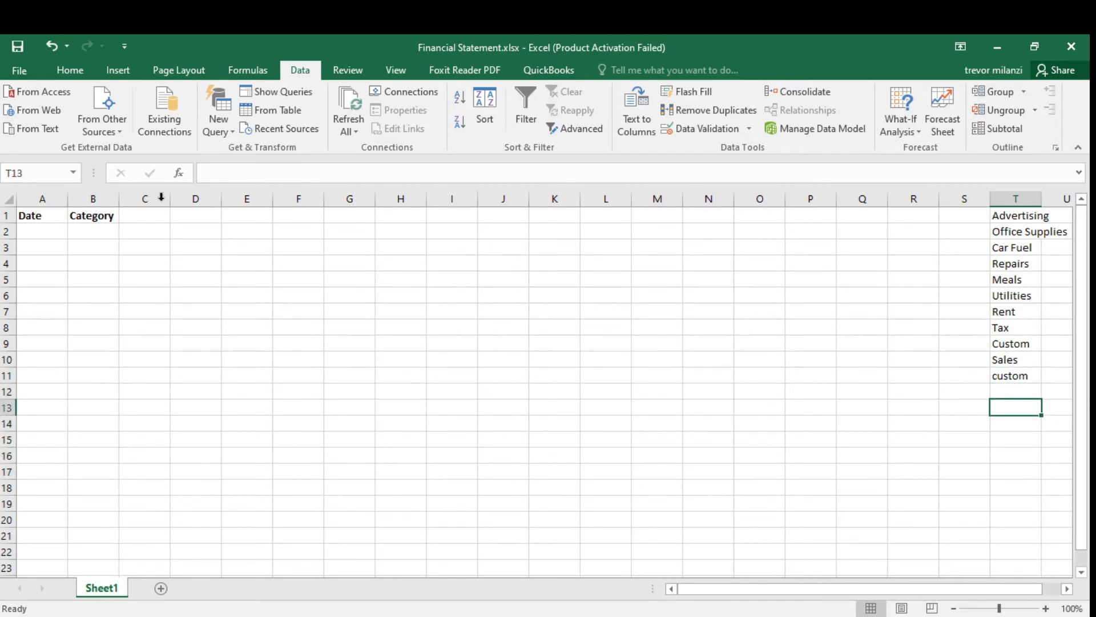
click(92, 234)
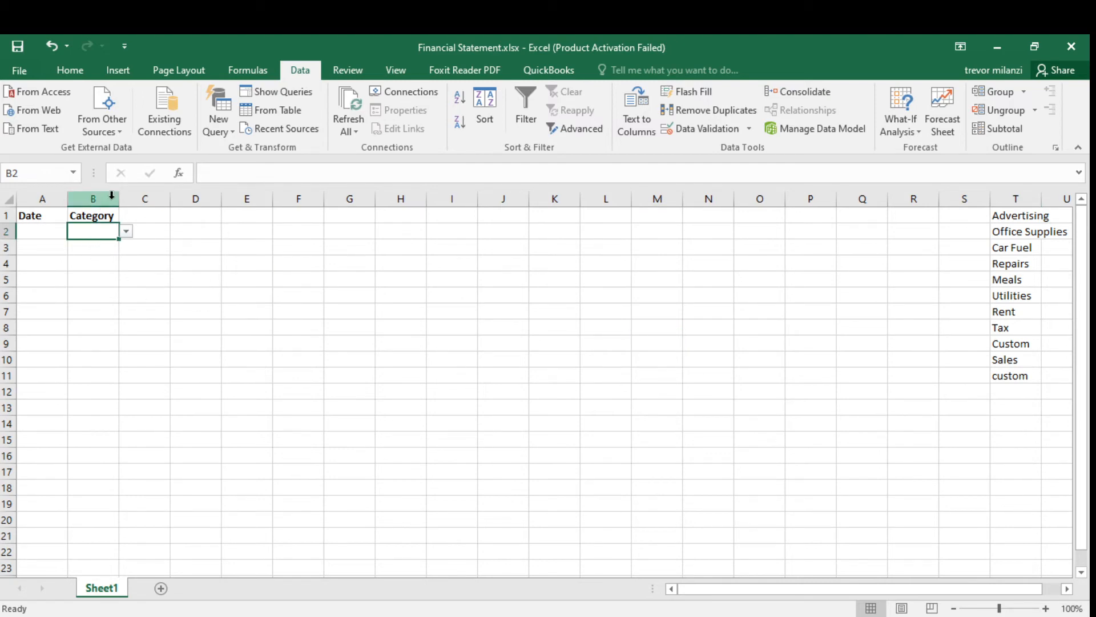
Enter the headers Description in C1 and Amount in D1.
click(150, 215)
text(Description)
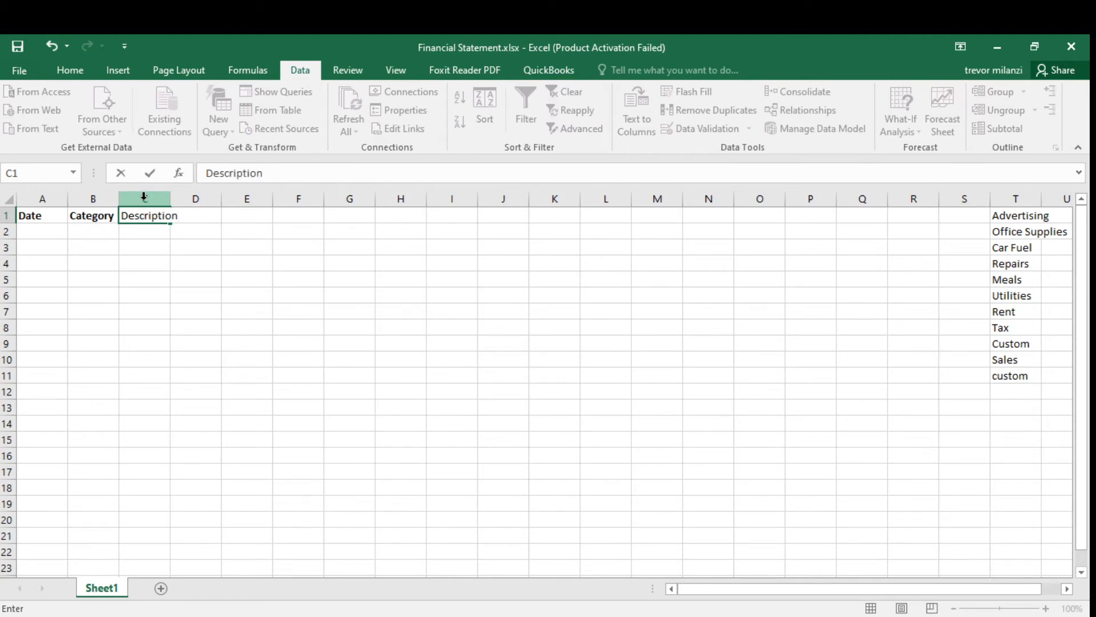
key(Tab)
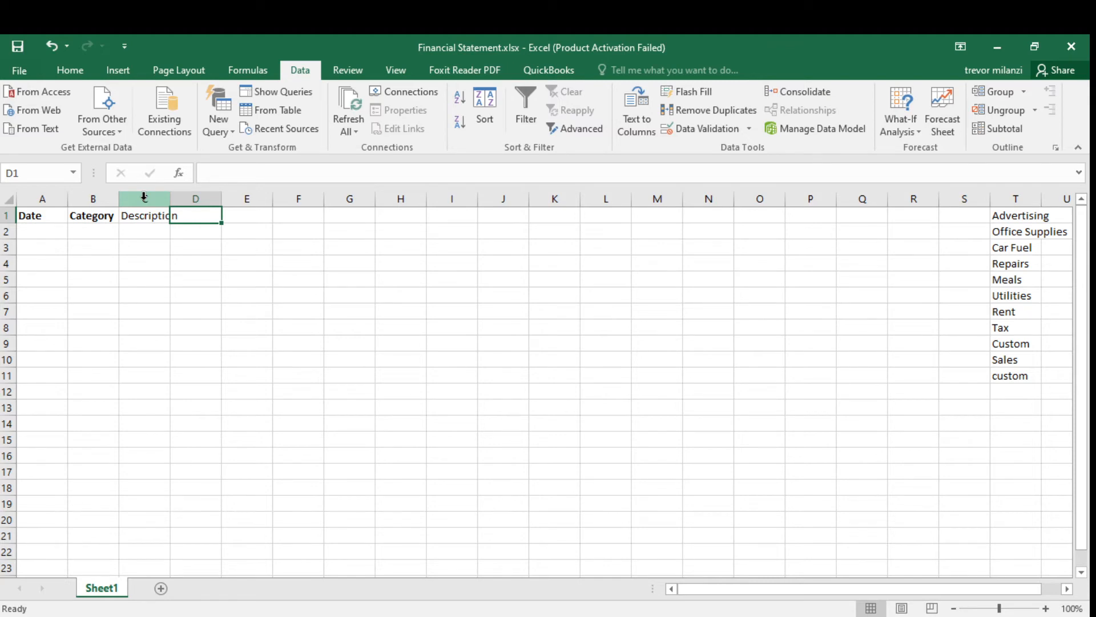
text(Amount)
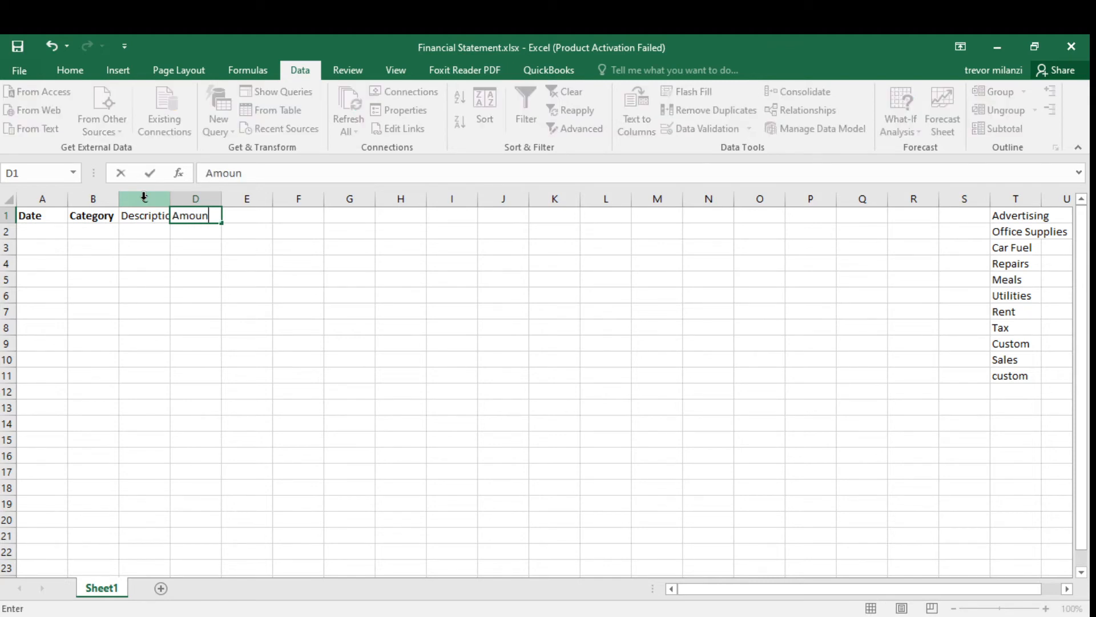
click(460, 229)
Make the Description and Amount headers bold.
drag(208, 218, 151, 215)
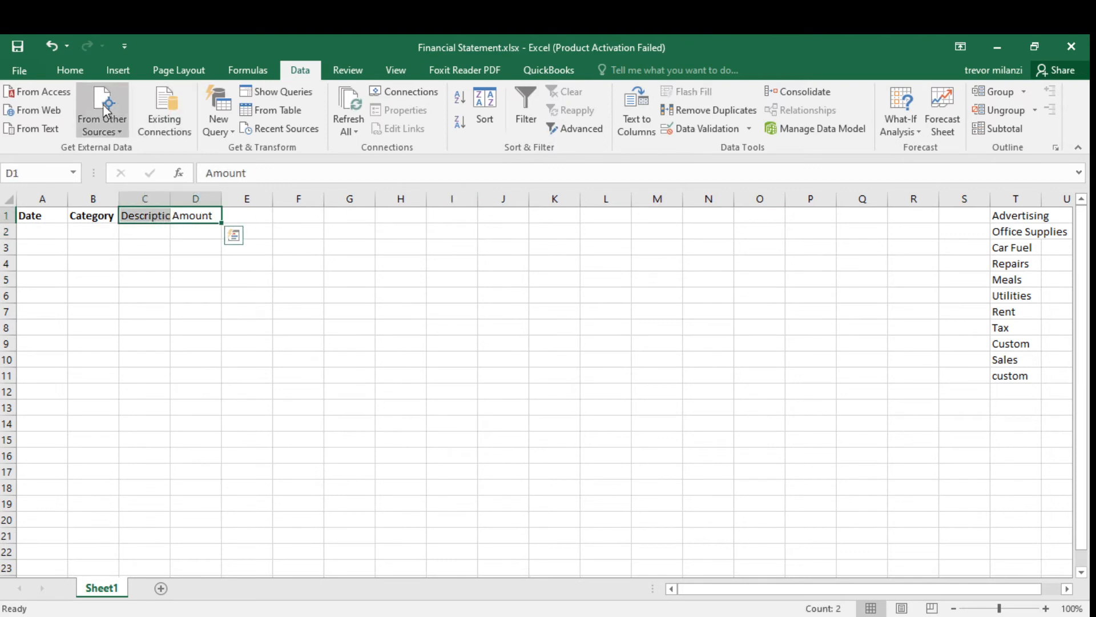
click(69, 70)
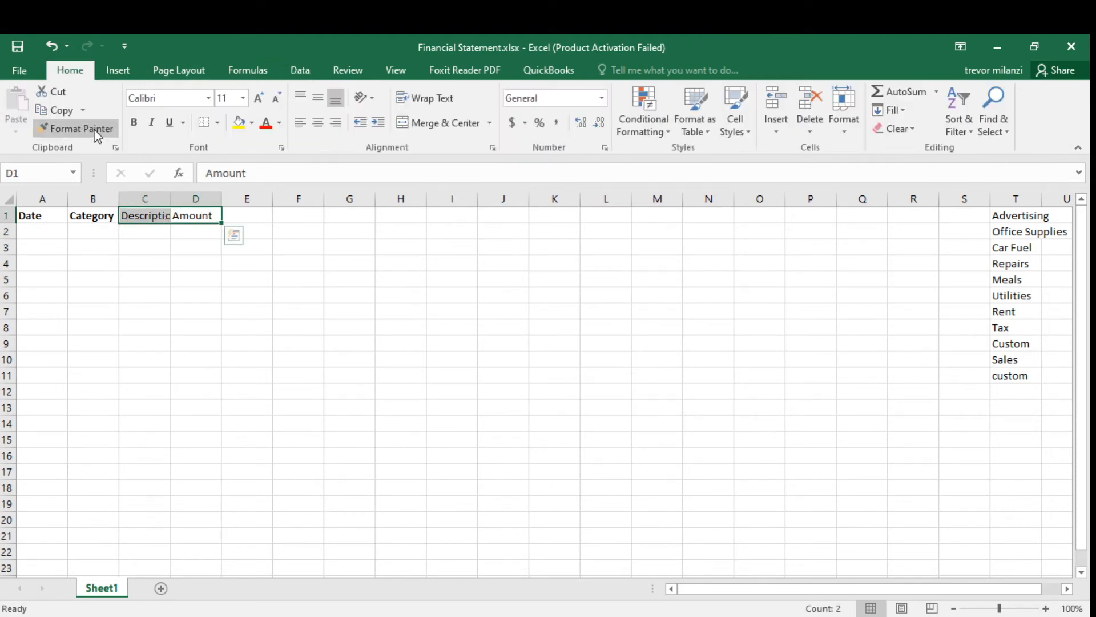
click(136, 123)
click(306, 251)
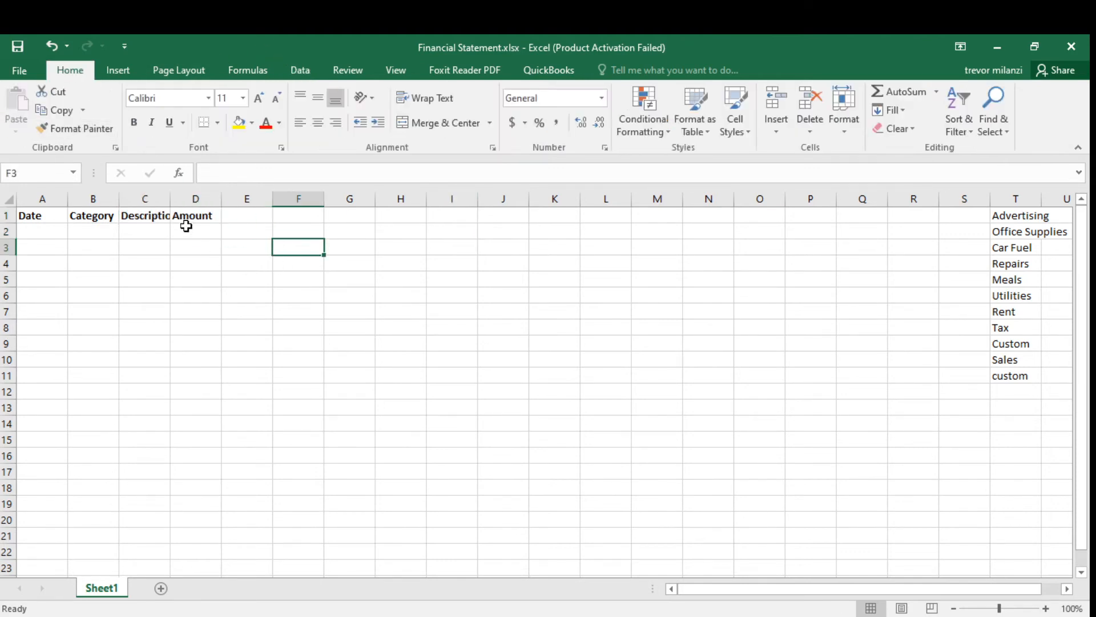
Copy B2's category dropdown down column B to about row 46 using the fill handle.
click(105, 232)
click(111, 246)
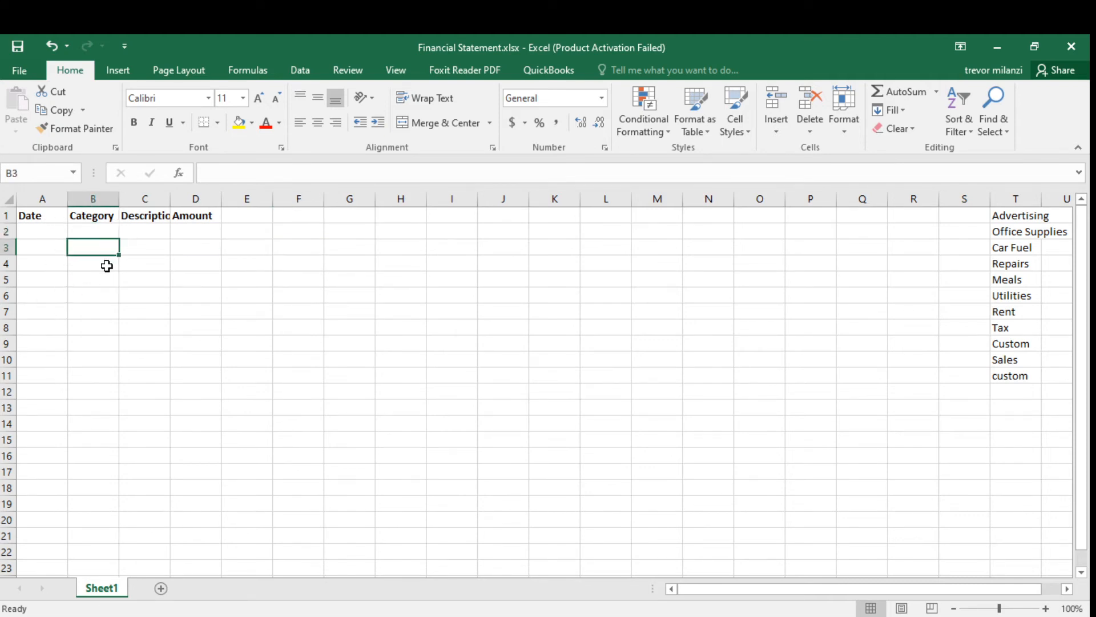
click(99, 230)
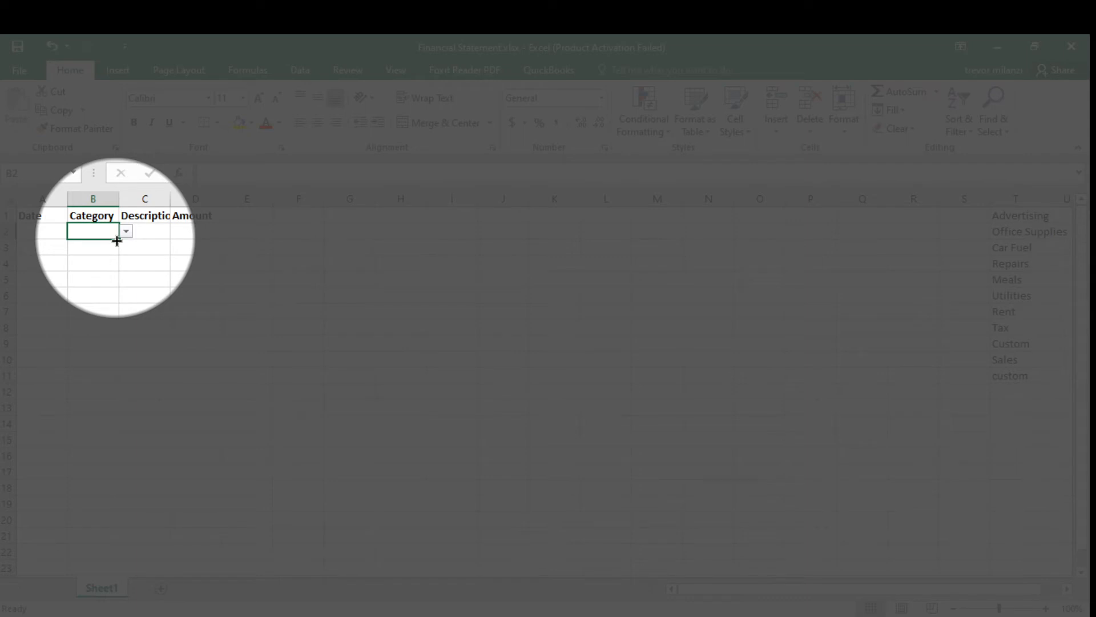
mouse_move(116, 240)
mouse_down()
mouse_move(78, 521)
mouse_move(91, 577)
mouse_move(110, 581)
mouse_up()
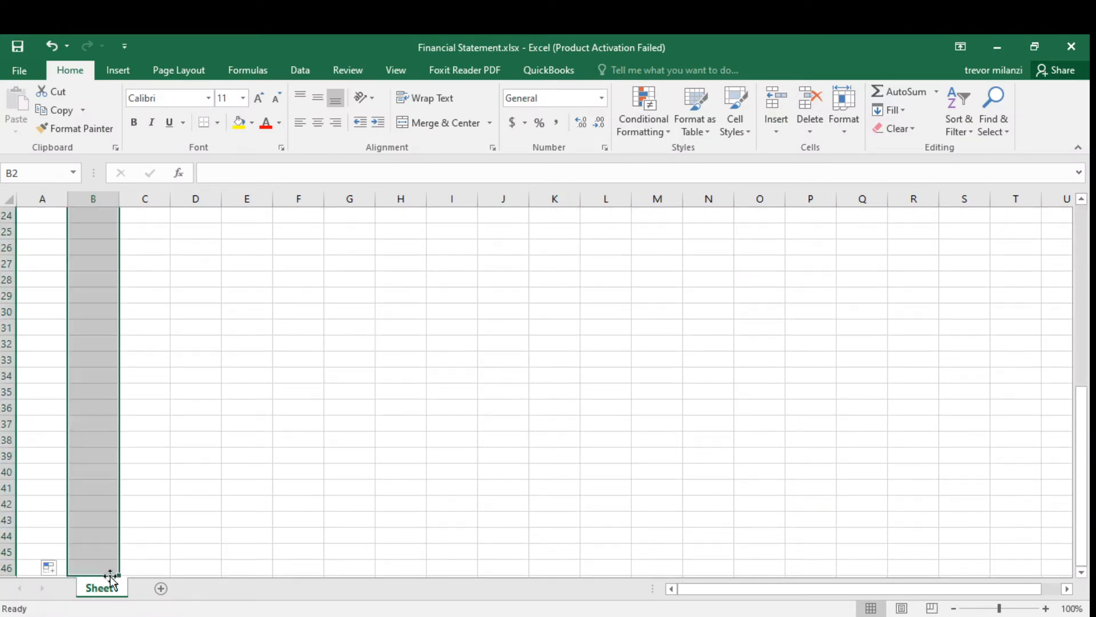
click(174, 293)
Open the category dropdowns in B7 and B12 to check the copied list options.
scroll(188, 286, up, 8)
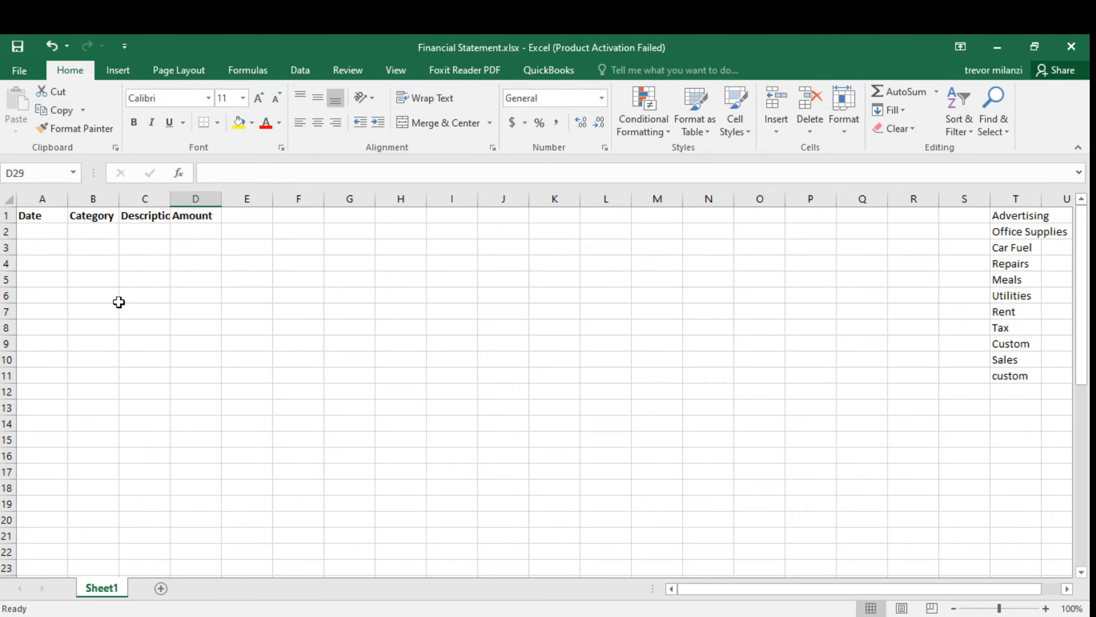
click(93, 313)
click(125, 313)
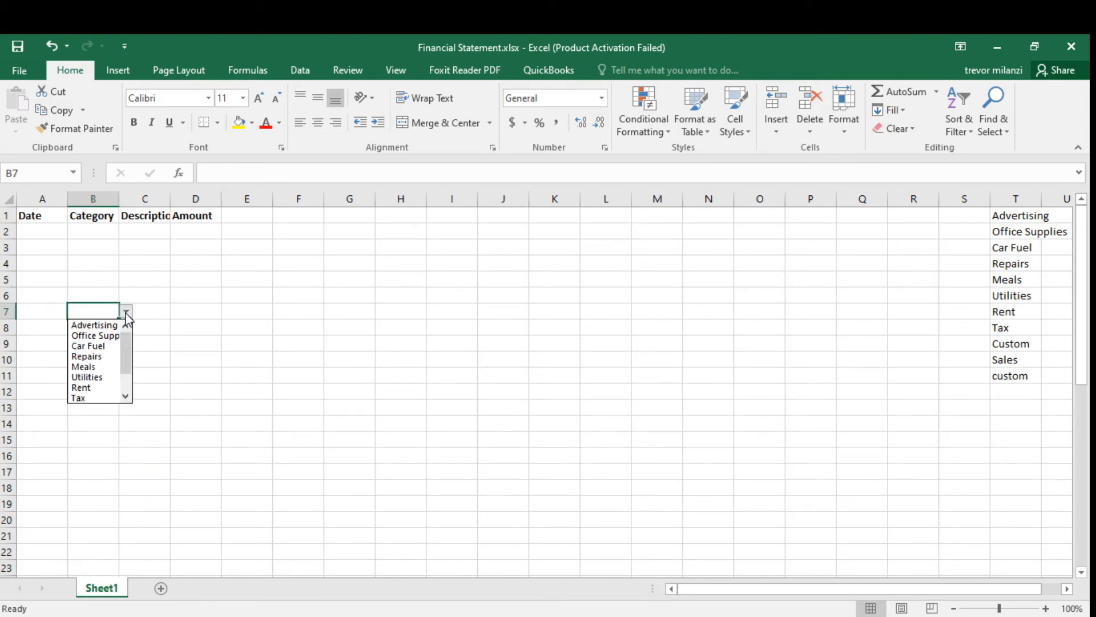
click(109, 257)
click(102, 394)
click(126, 392)
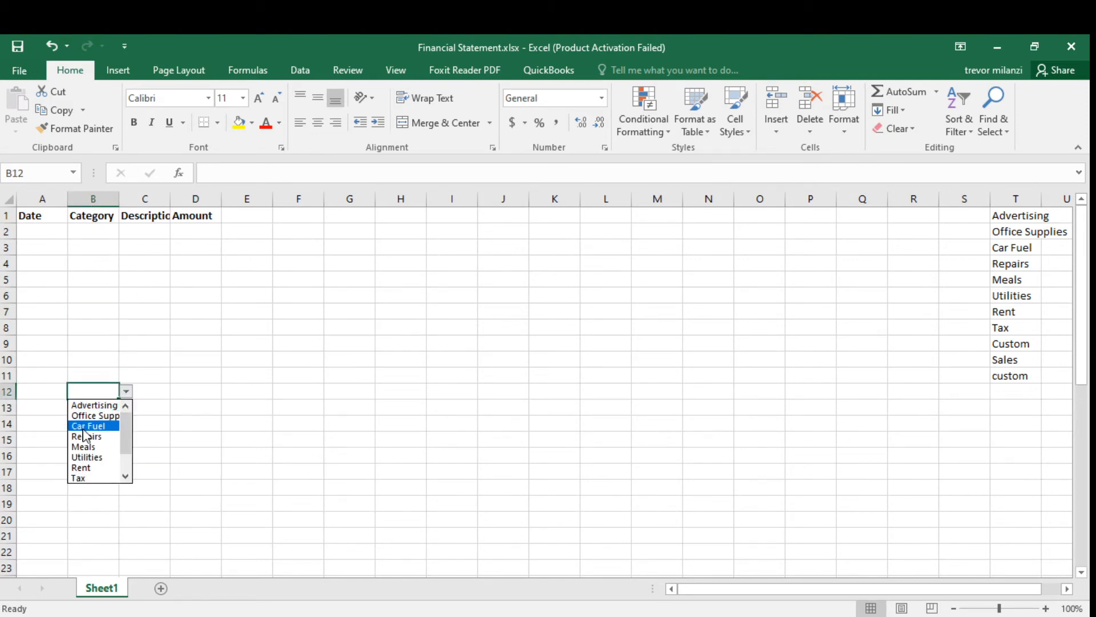
mouse_move(125, 450)
mouse_down()
mouse_move(126, 471)
mouse_move(127, 432)
mouse_up()
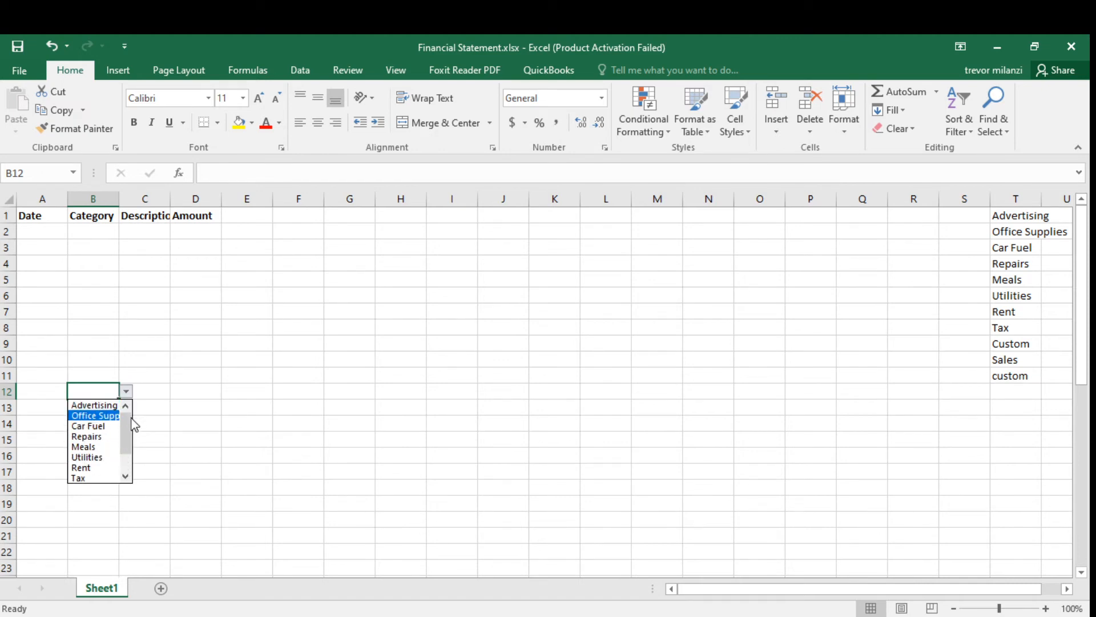
click(222, 305)
click(228, 281)
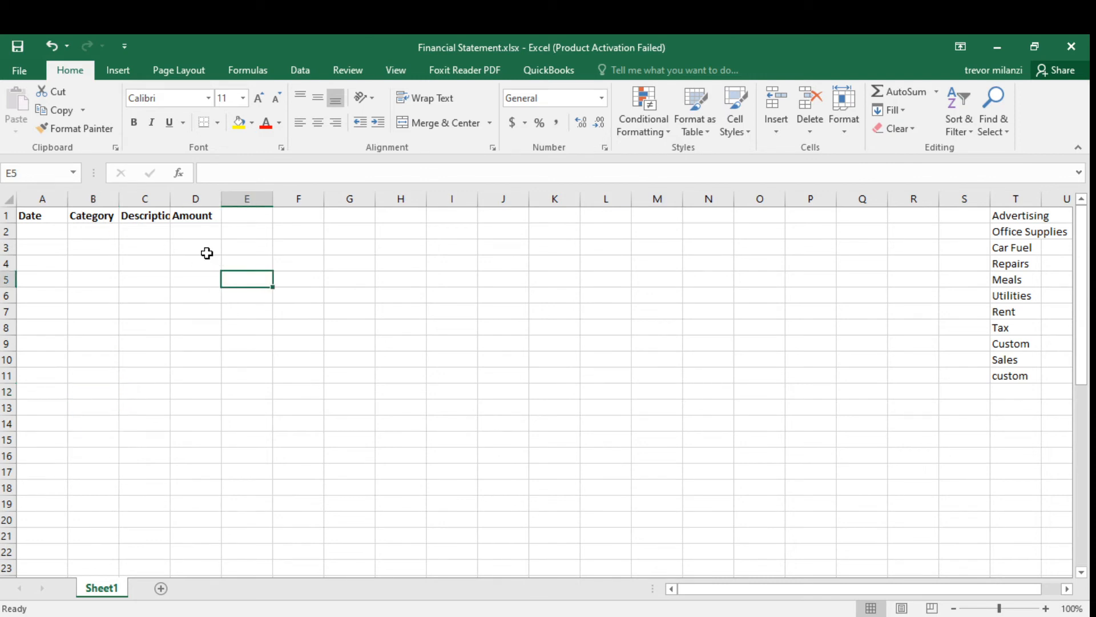
Enter the date 12 feb in cell A2.
click(52, 229)
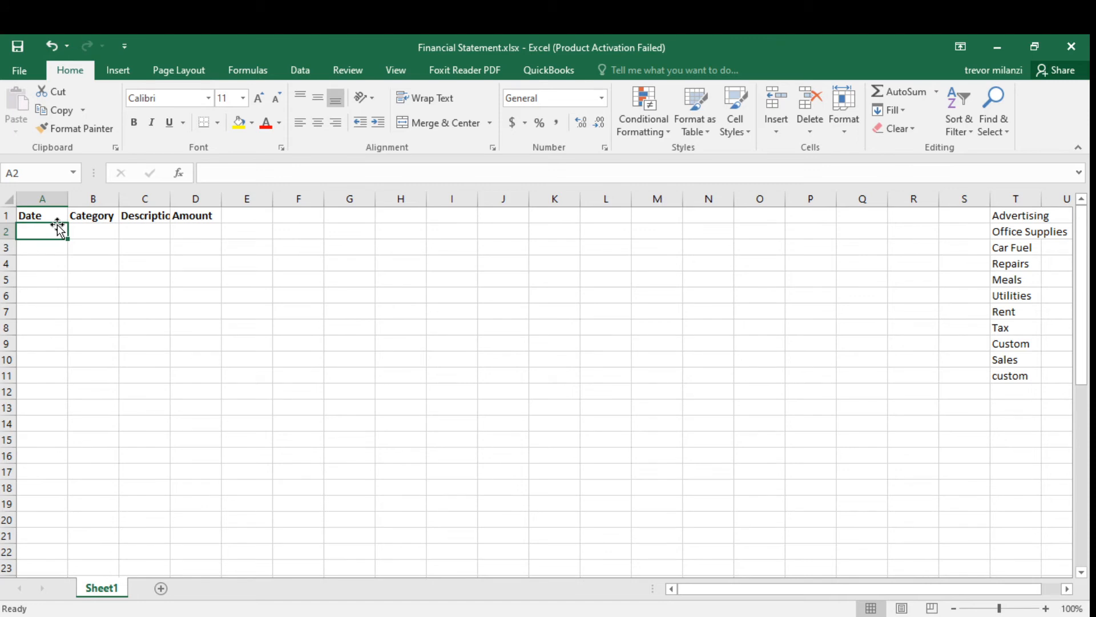
text(12 feb 2020)
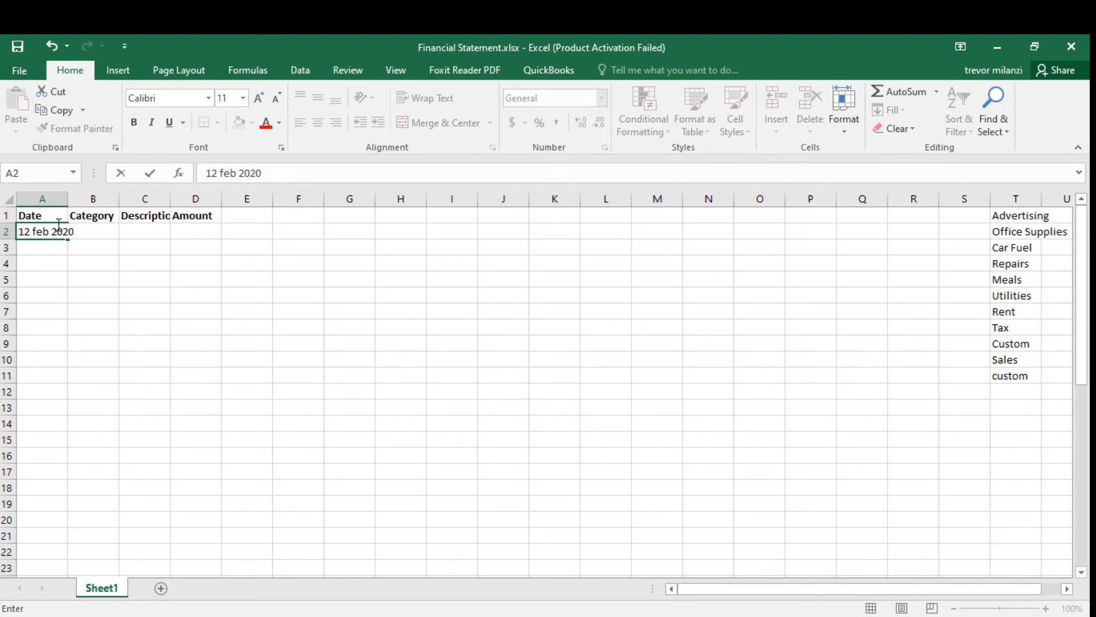
key(Return)
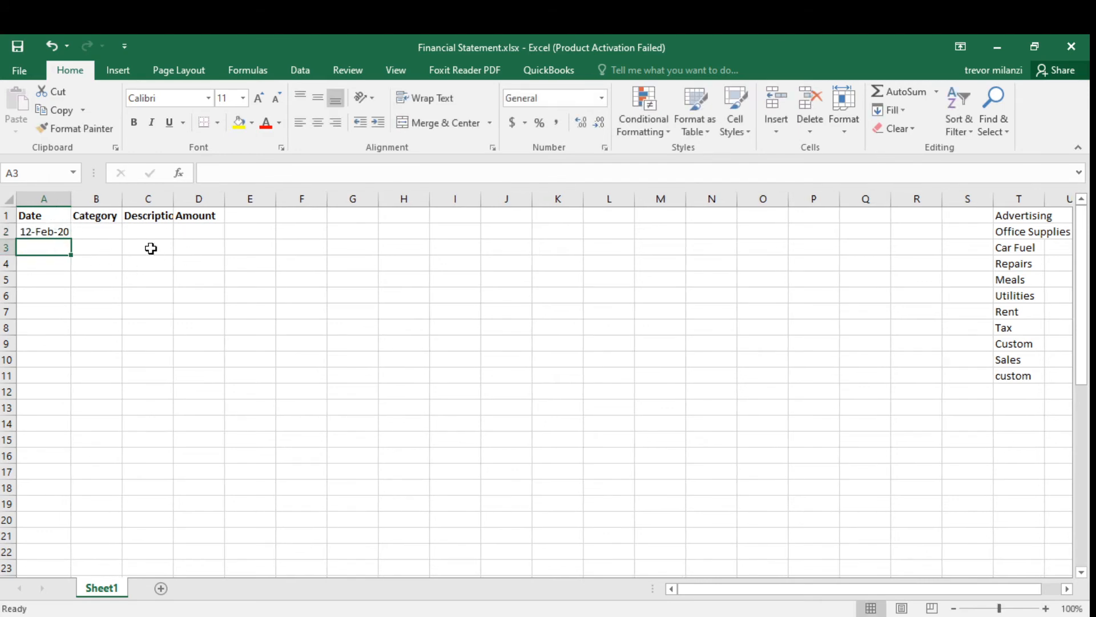
Choose Meals from the category dropdown in B2.
click(92, 236)
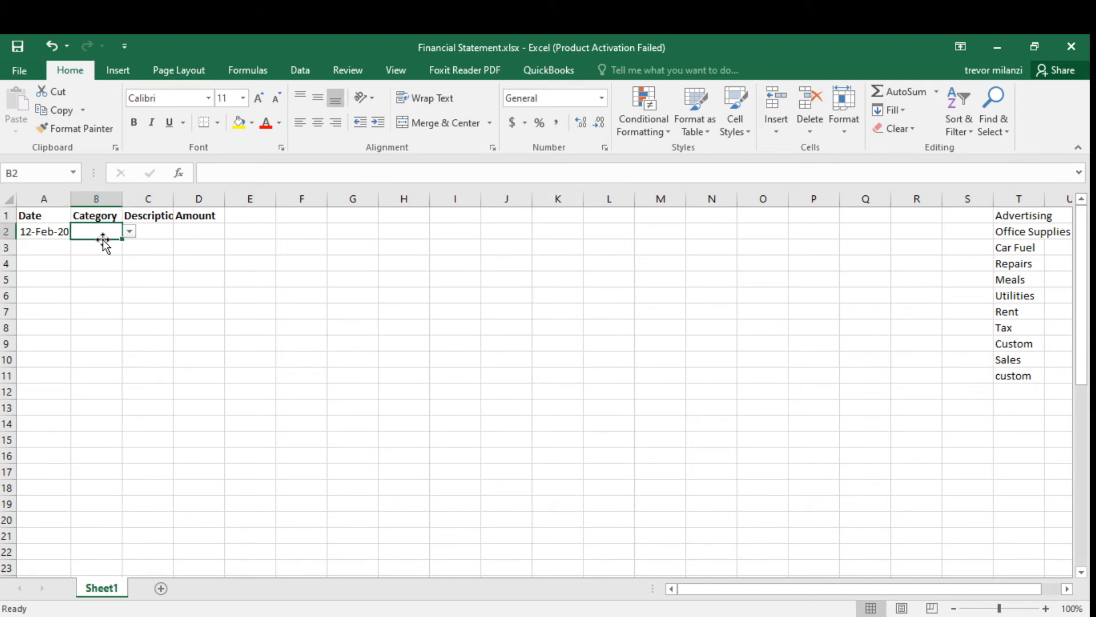
click(131, 232)
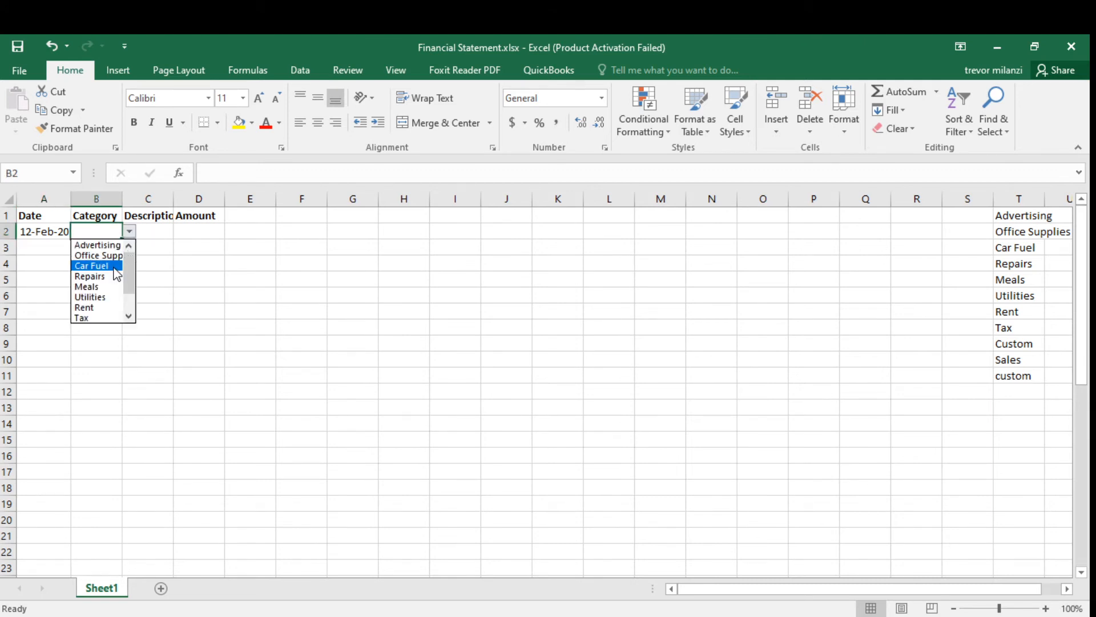
click(90, 286)
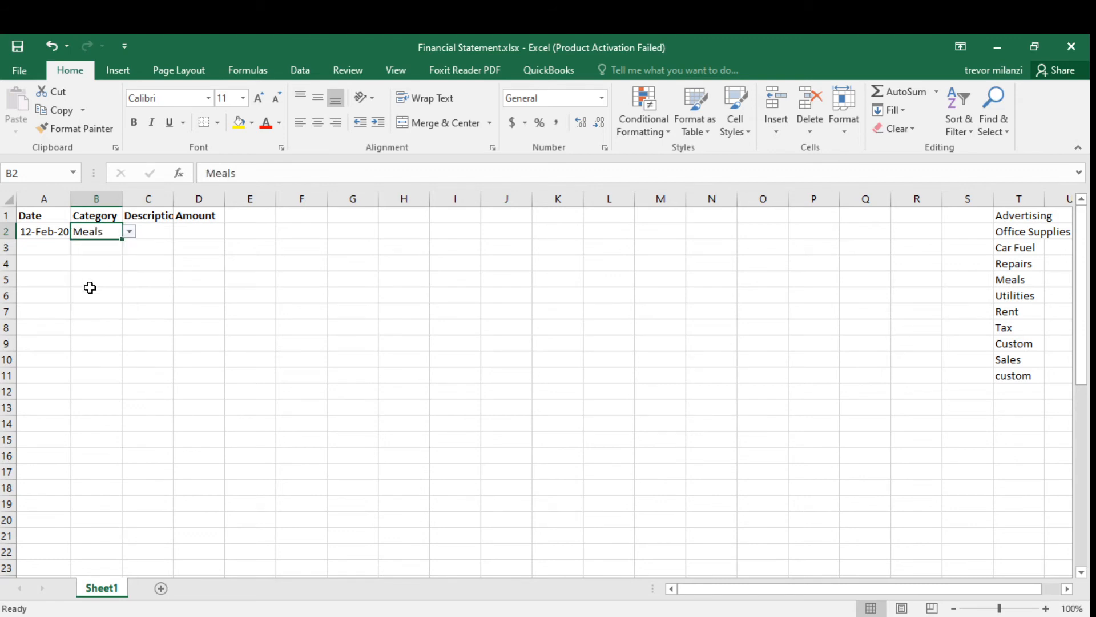
Enter the description "Lunch at KFC" in C2 and the amount 2500 in D2.
click(166, 235)
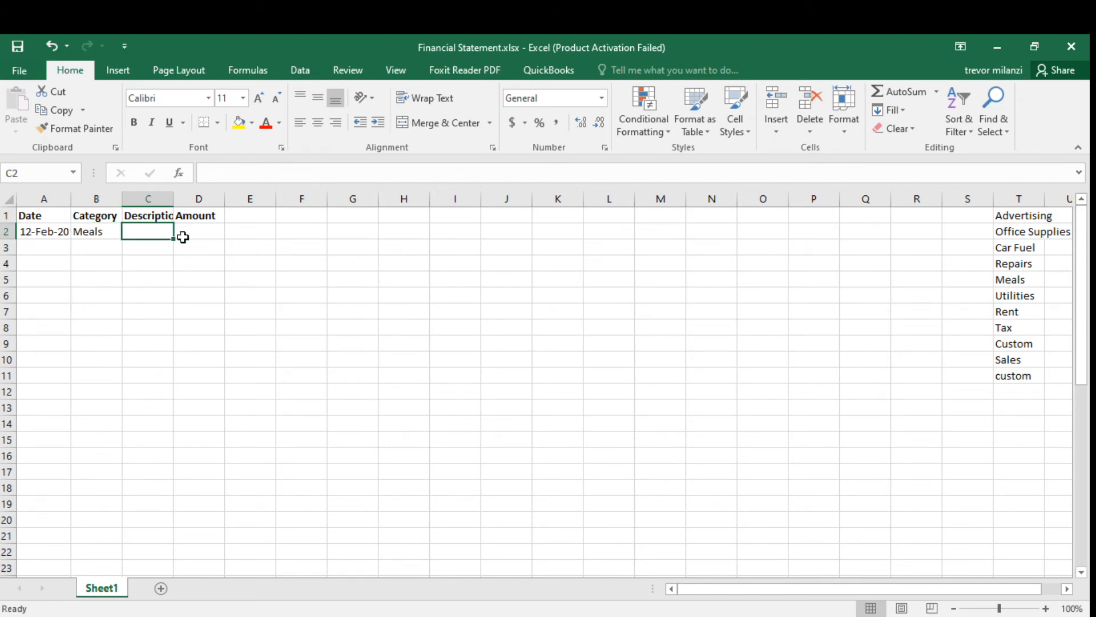
text(Lun)
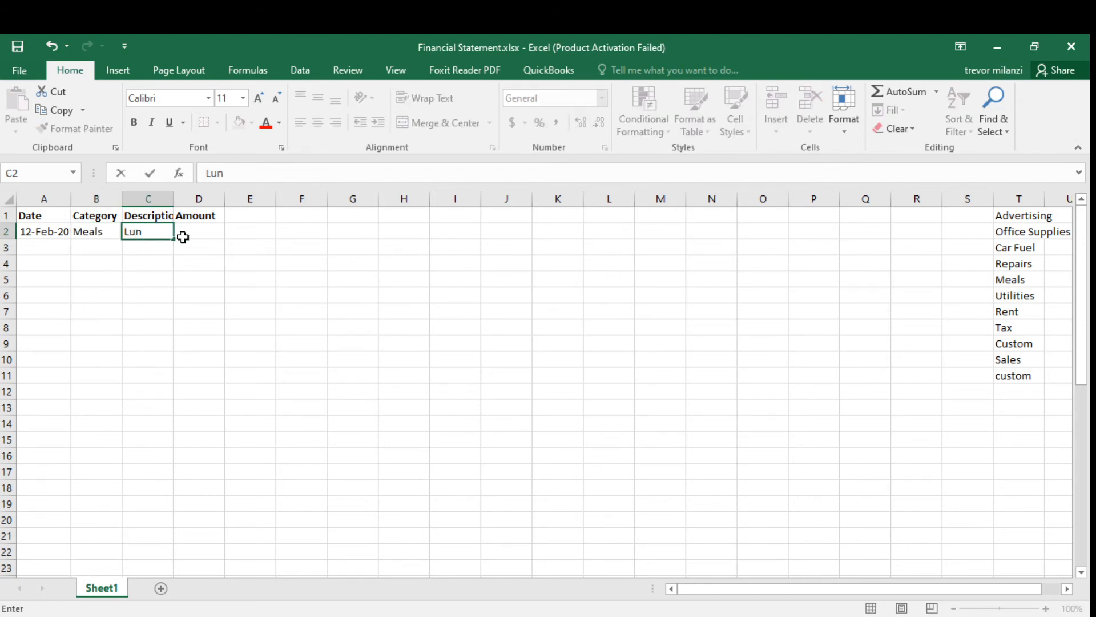
text(ch at KFC)
click(184, 237)
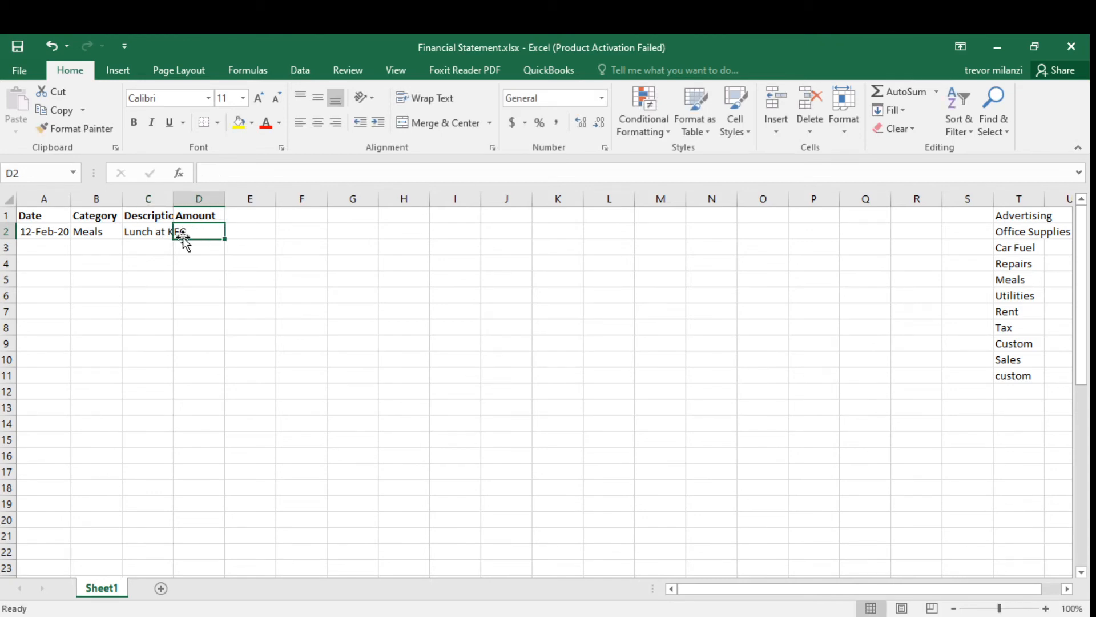
text(25)
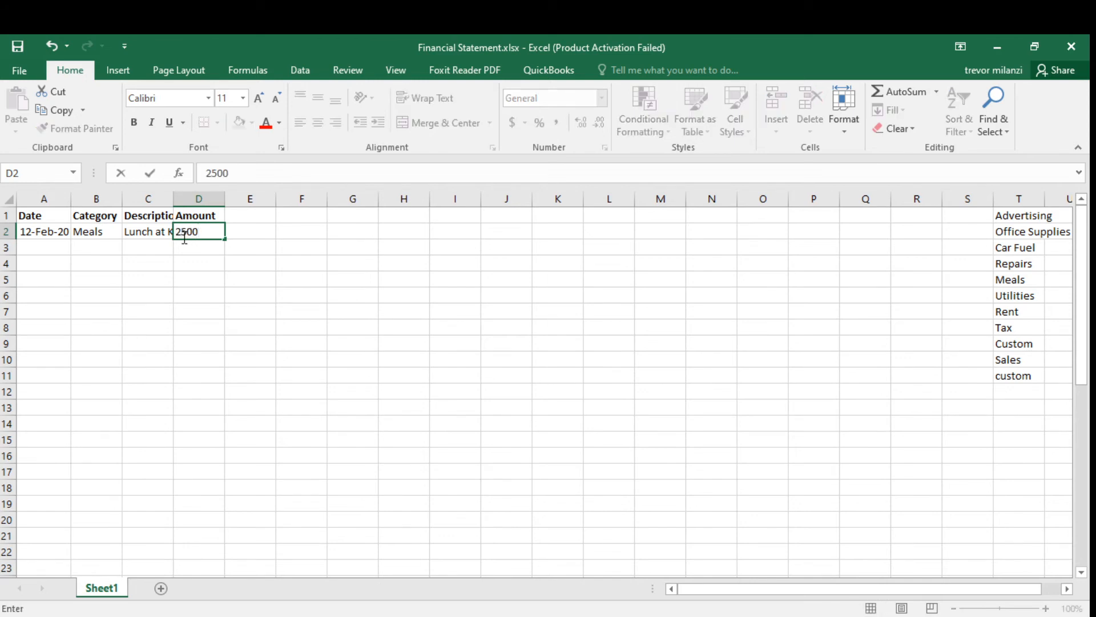
text(00)
click(275, 236)
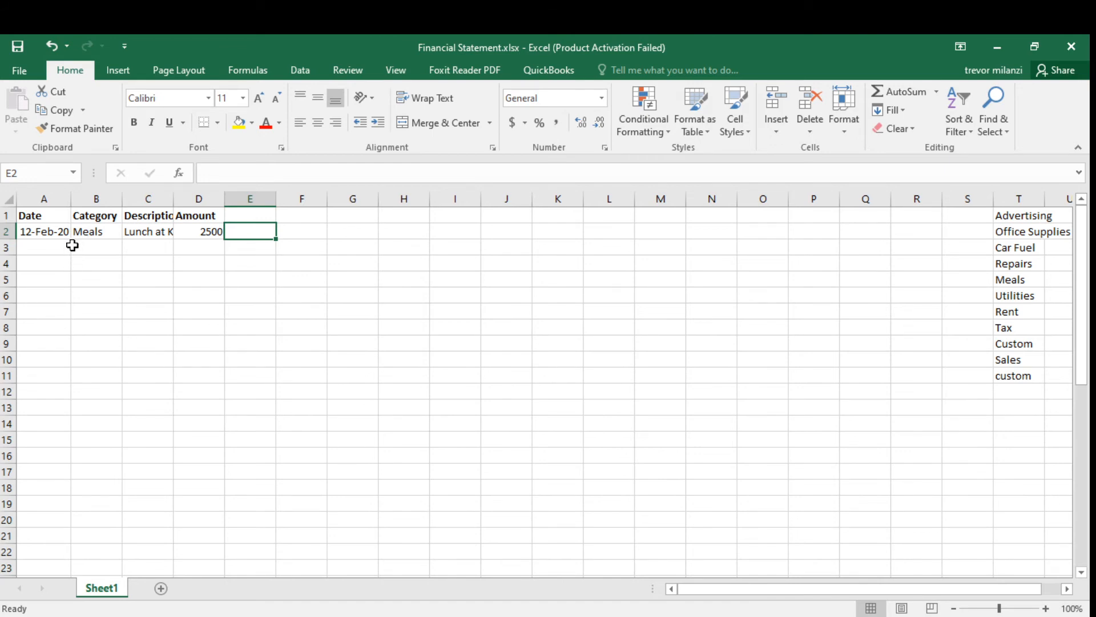
click(76, 277)
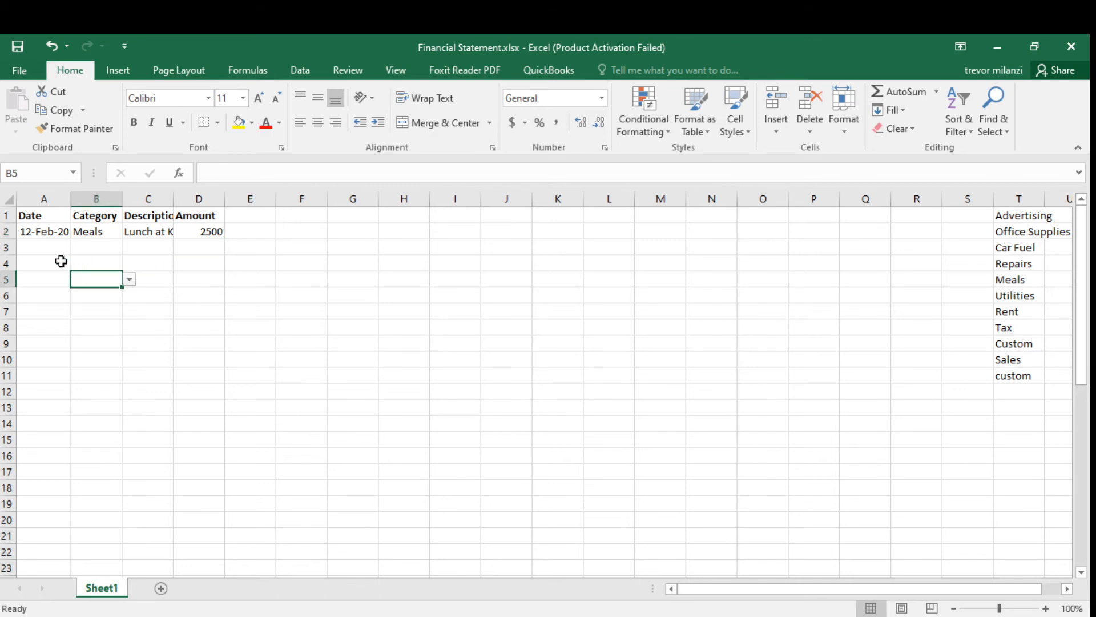
click(38, 249)
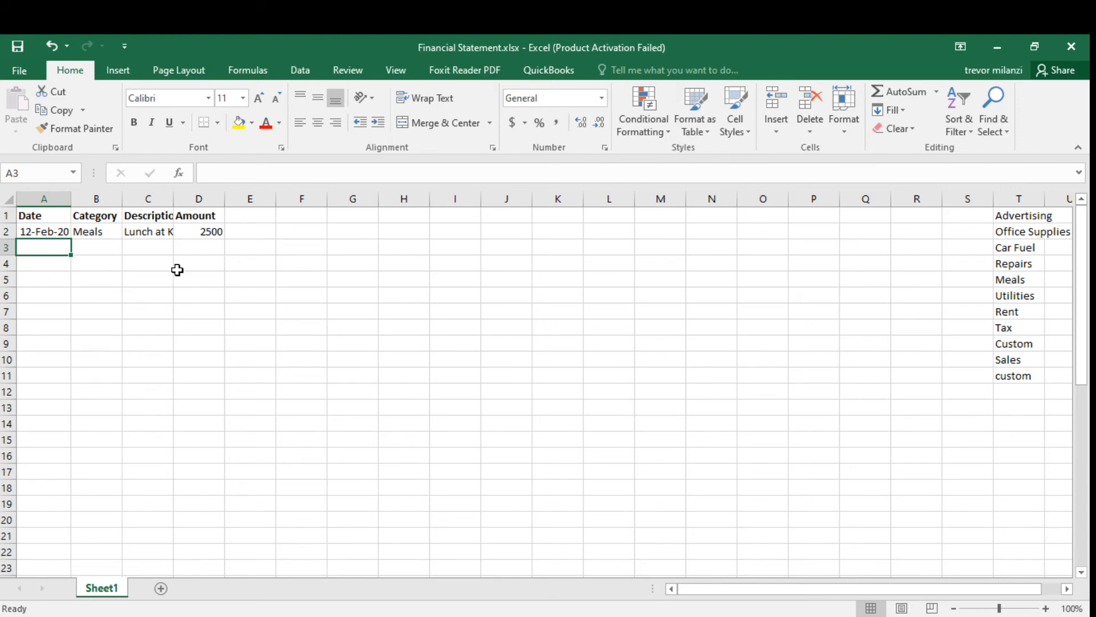
click(127, 262)
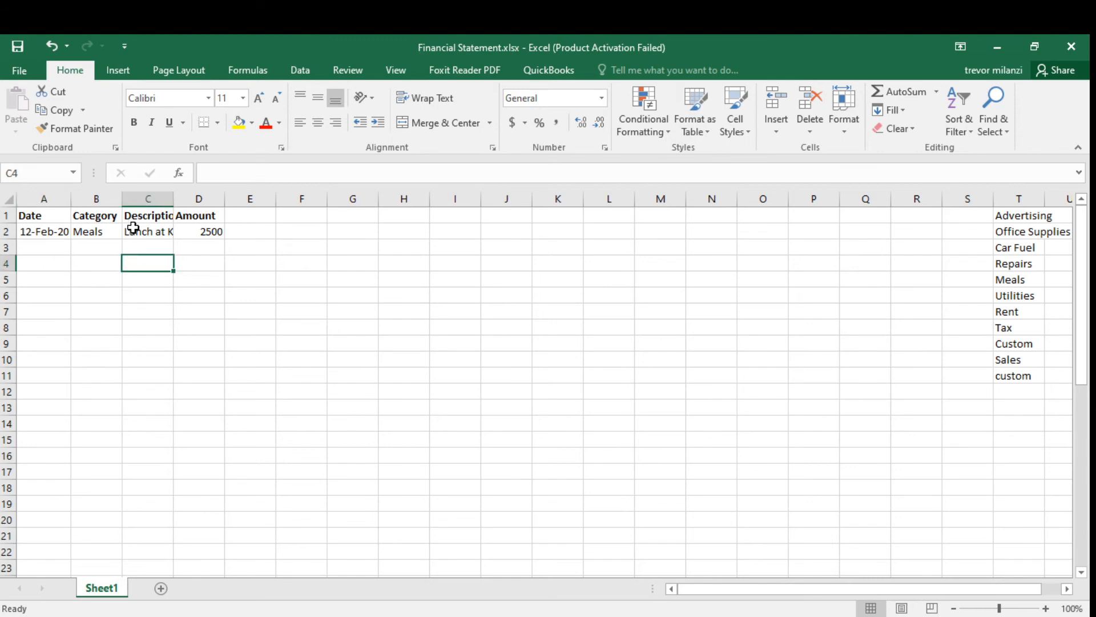
Fill the header row A1:D1 with a gray background colour.
click(43, 218)
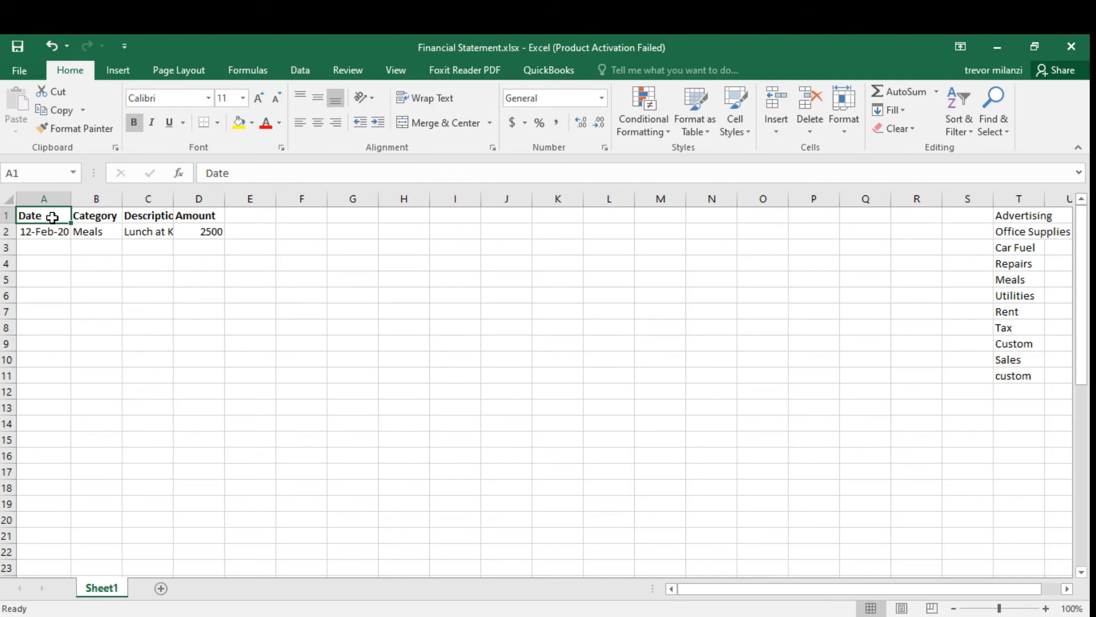
mouse_move(52, 215)
mouse_down()
mouse_move(78, 224)
mouse_move(211, 213)
mouse_up()
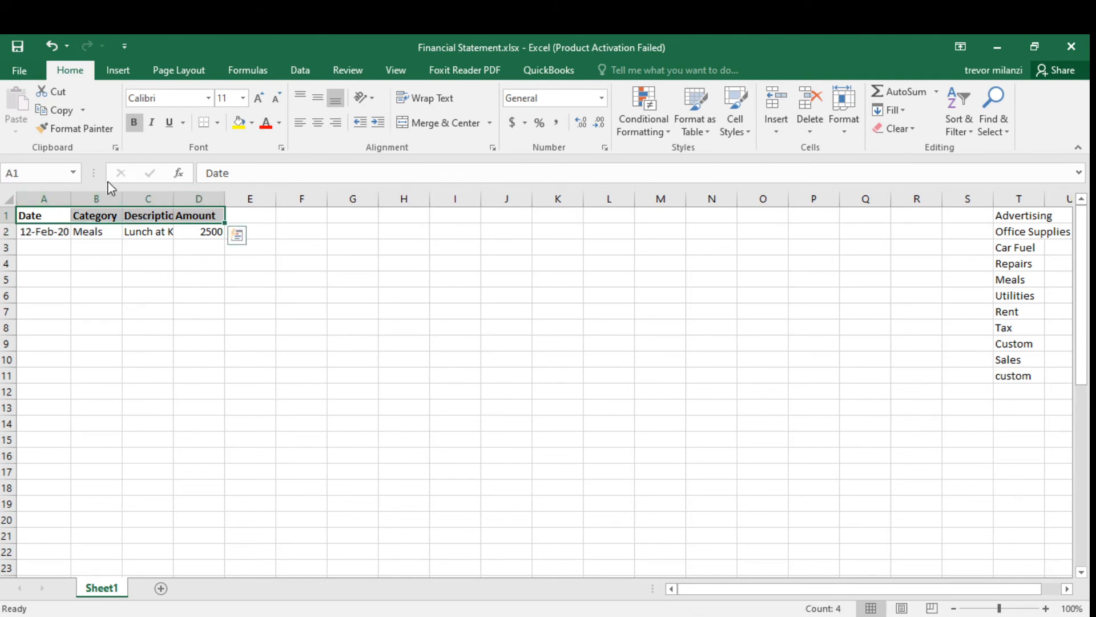
click(239, 121)
click(252, 123)
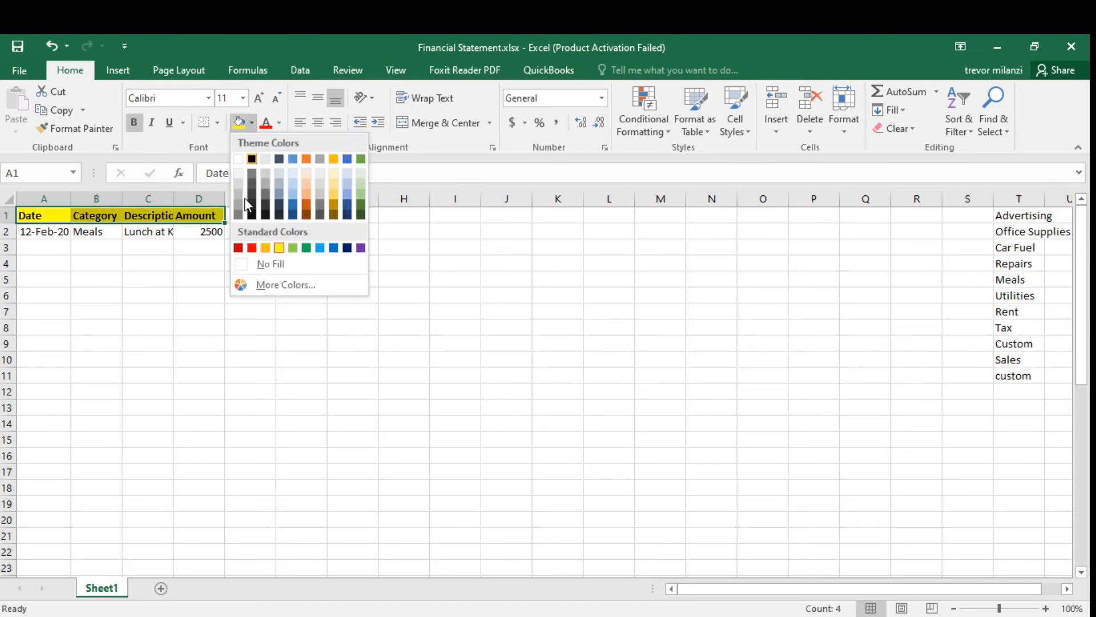
click(241, 197)
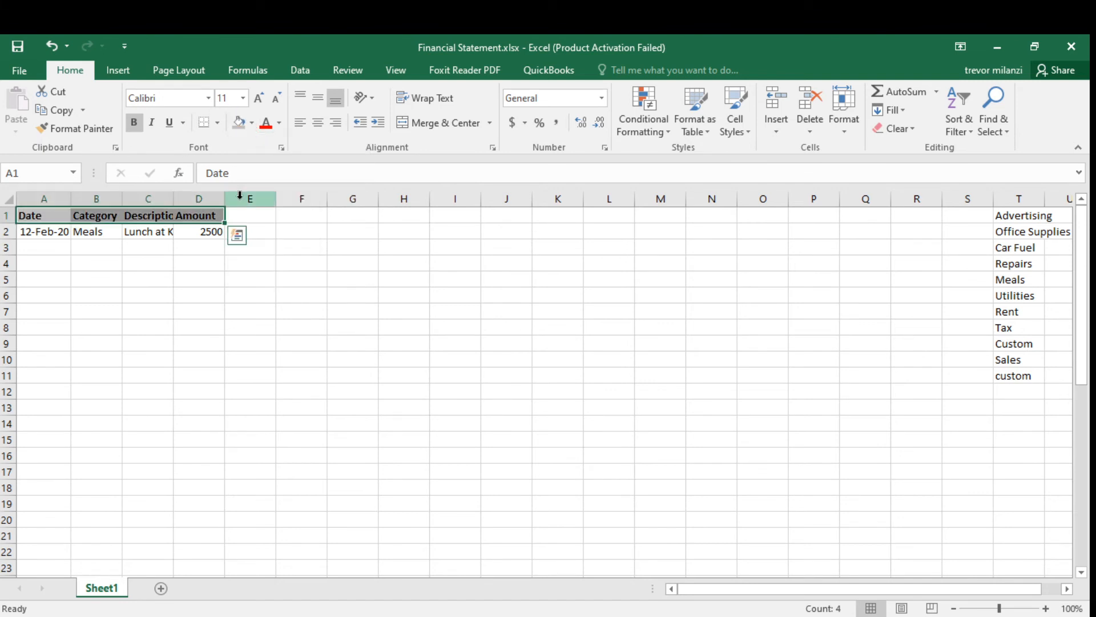
click(177, 264)
Apply all borders to the header cells A1 through D1.
click(63, 216)
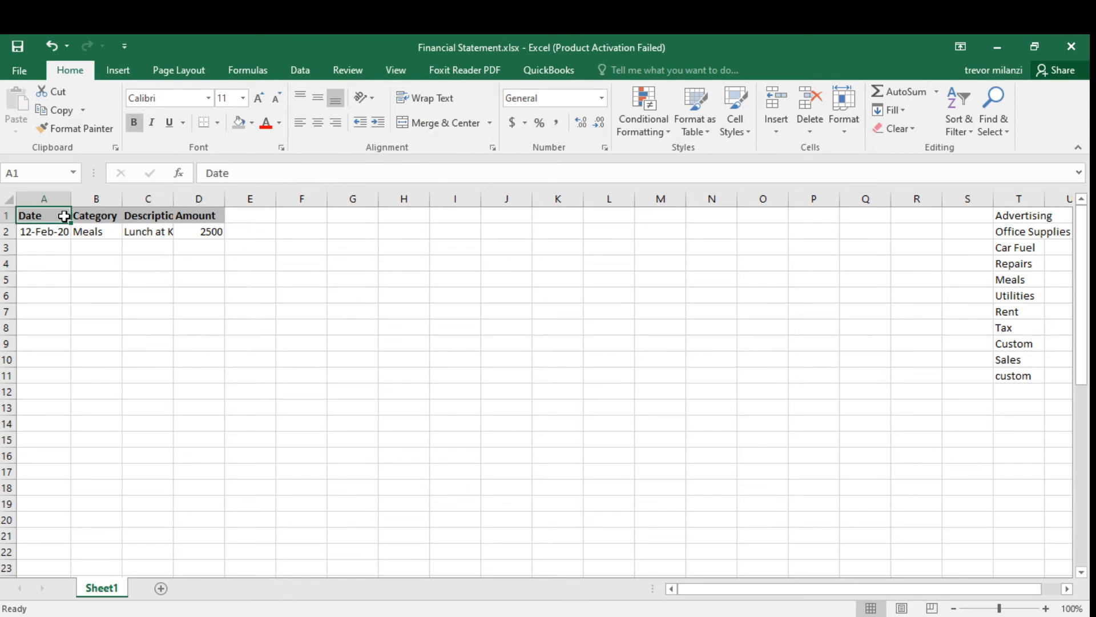
drag(59, 226, 197, 218)
click(572, 378)
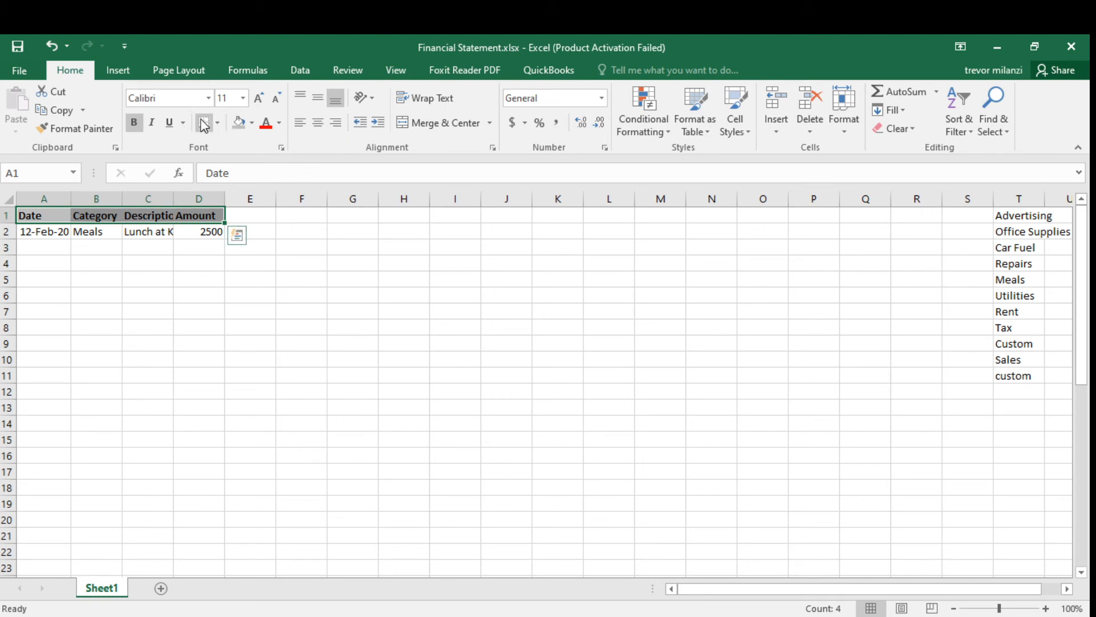
click(217, 122)
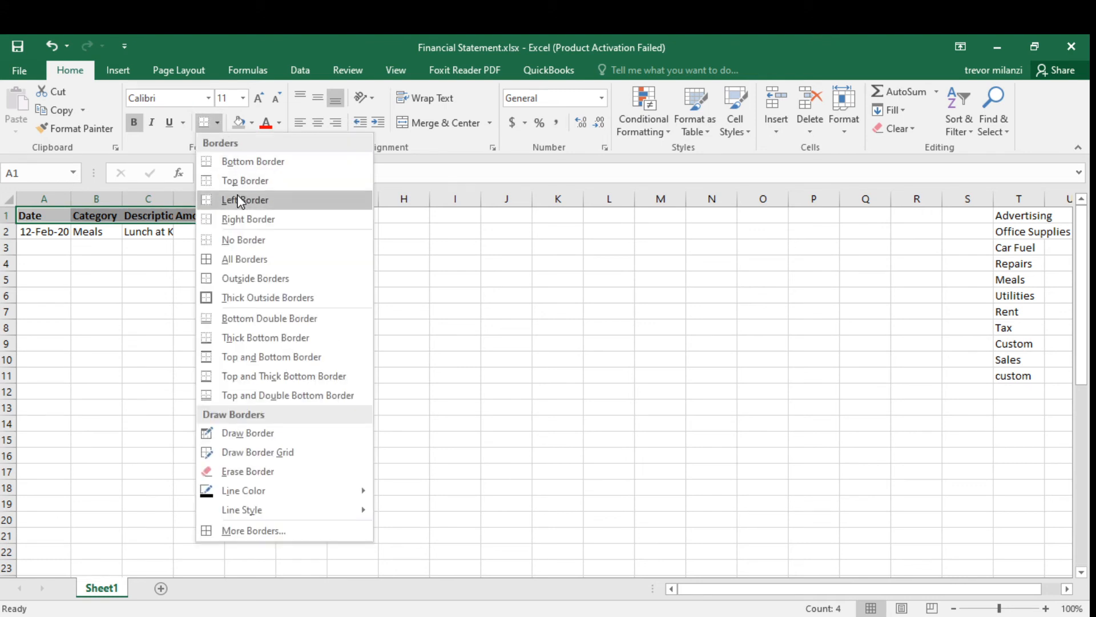
click(250, 266)
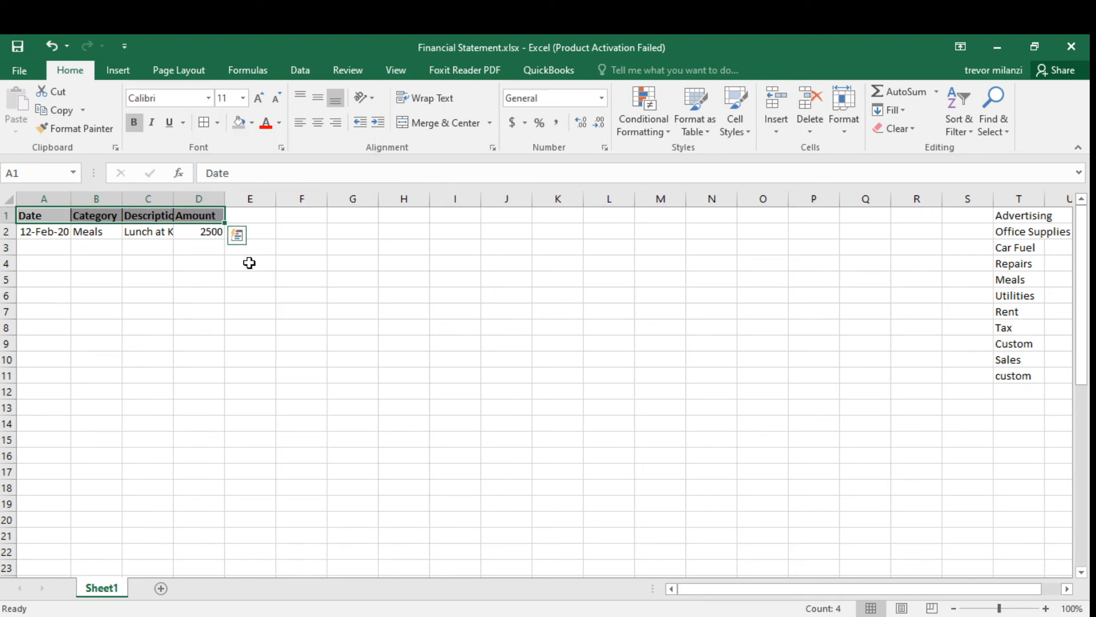
click(250, 291)
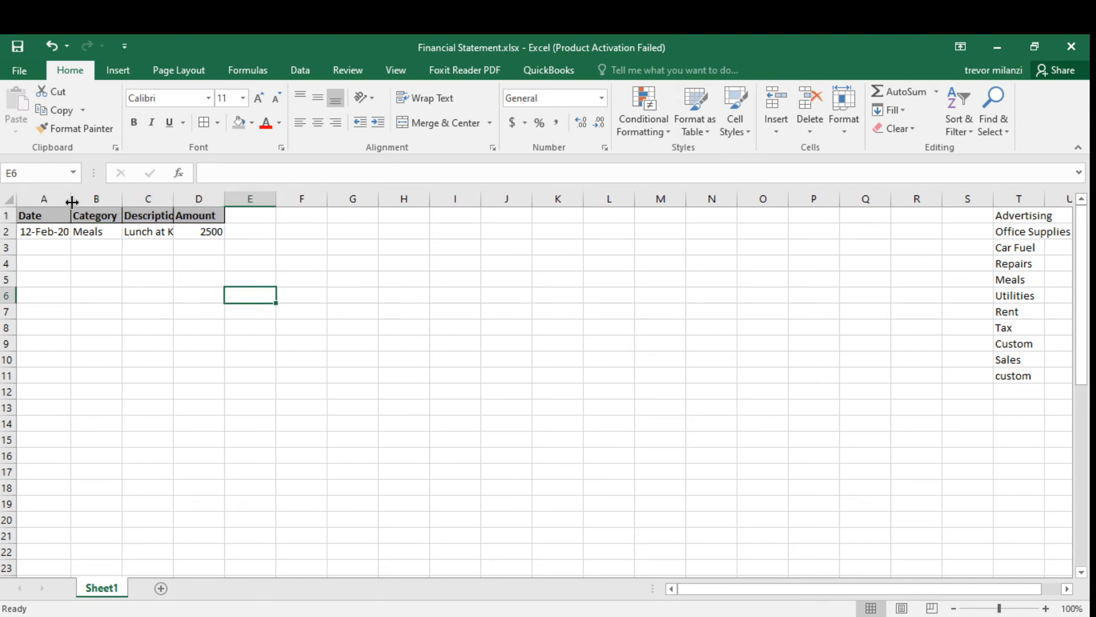
Widen columns A through D so the headers and entries fit.
drag(71, 199, 441, 197)
click(207, 295)
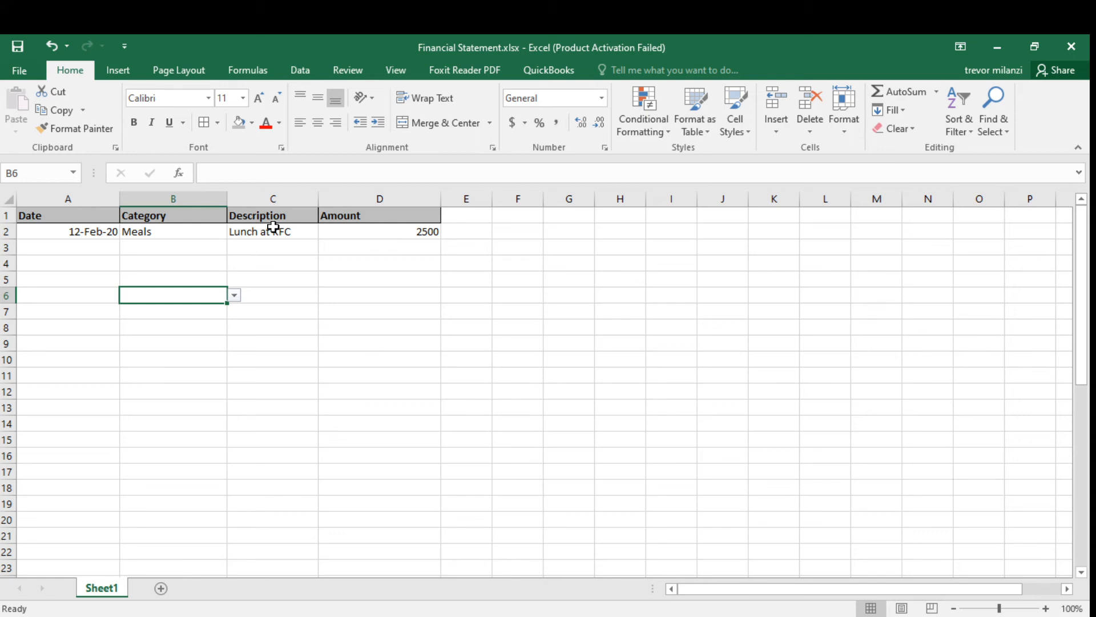
click(96, 262)
click(155, 262)
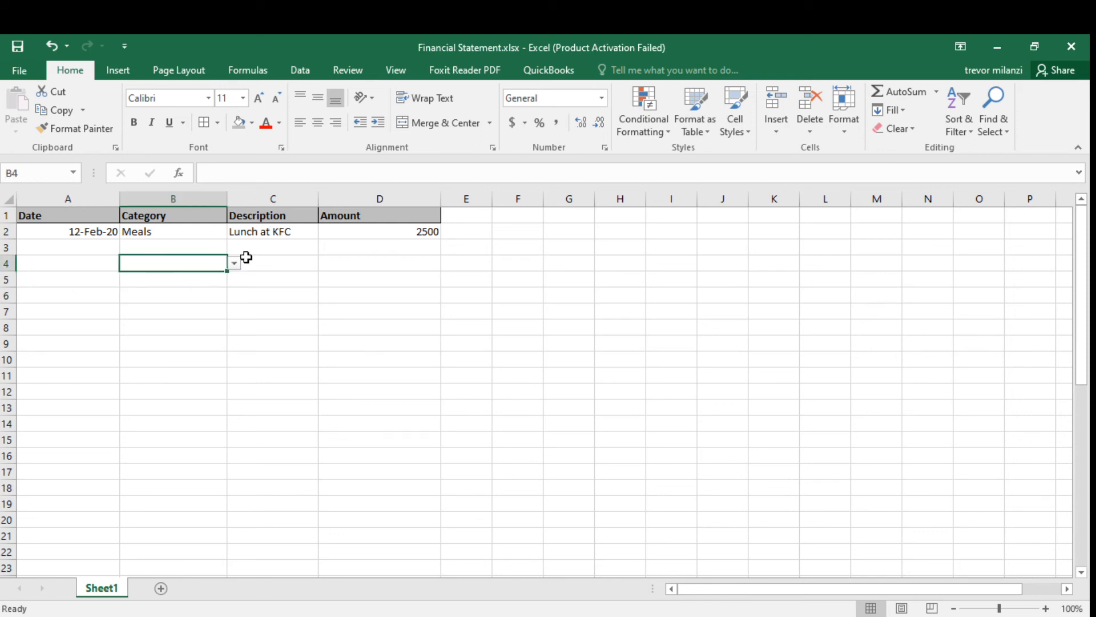
click(223, 248)
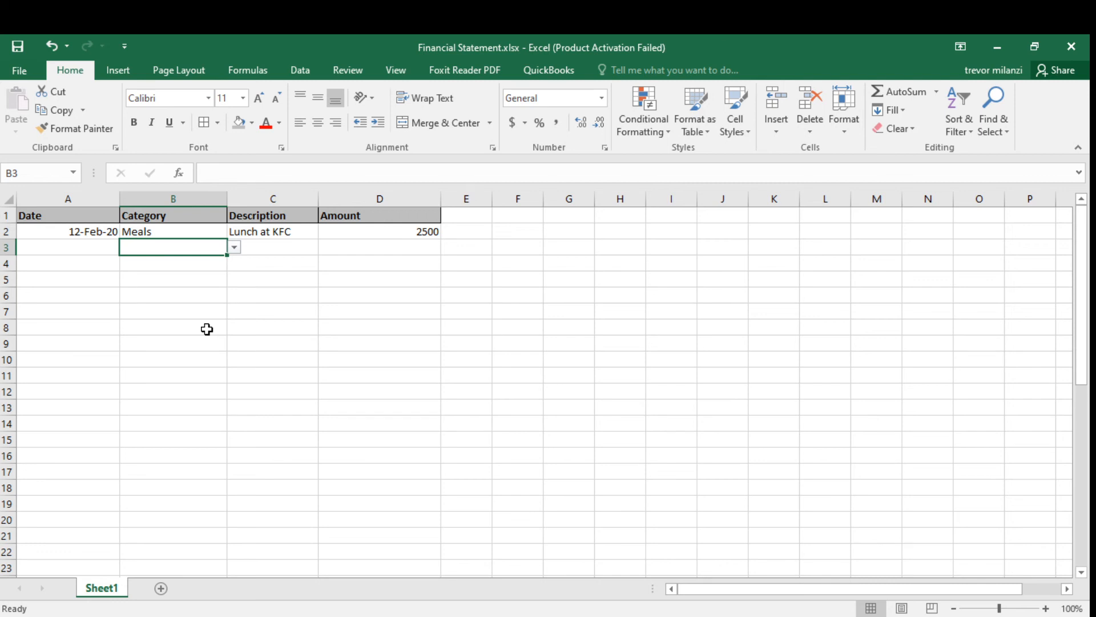
Save the workbook.
click(17, 46)
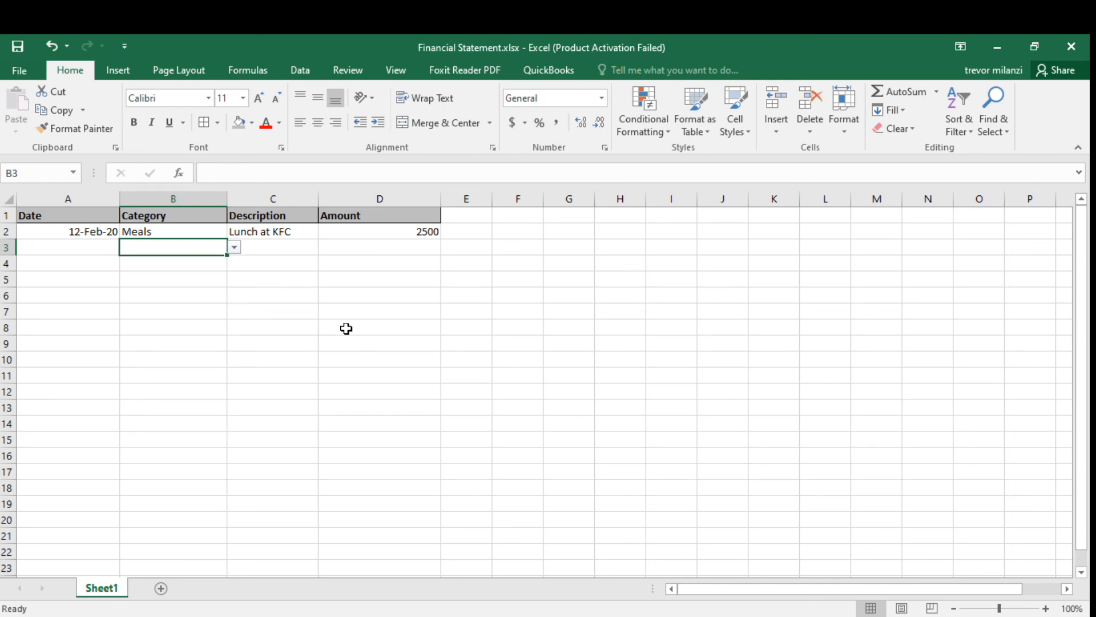
click(294, 355)
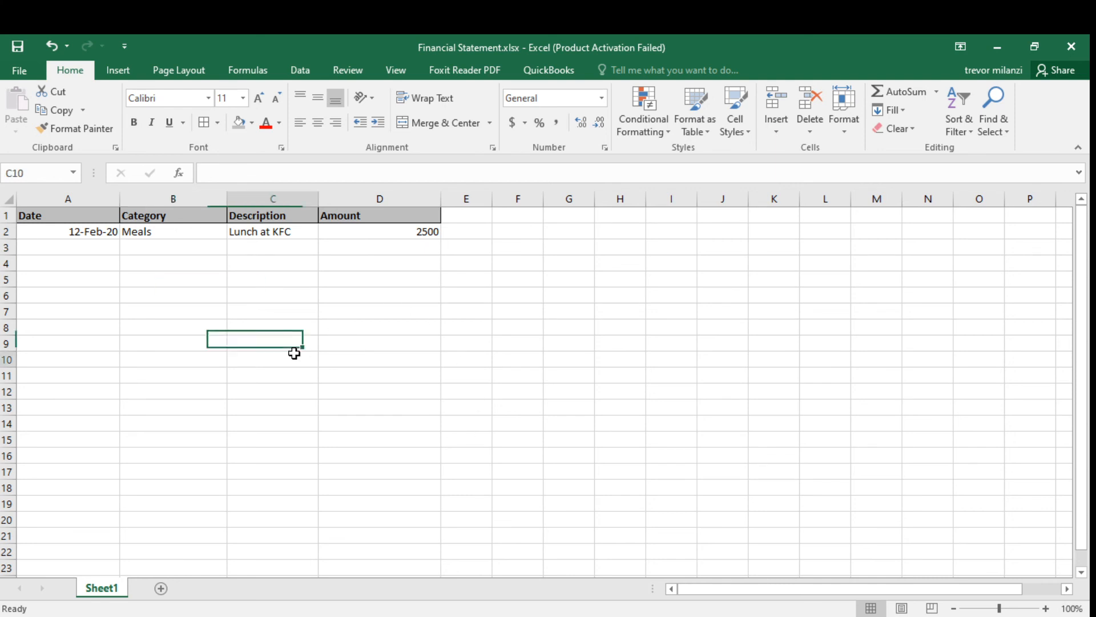
click(101, 268)
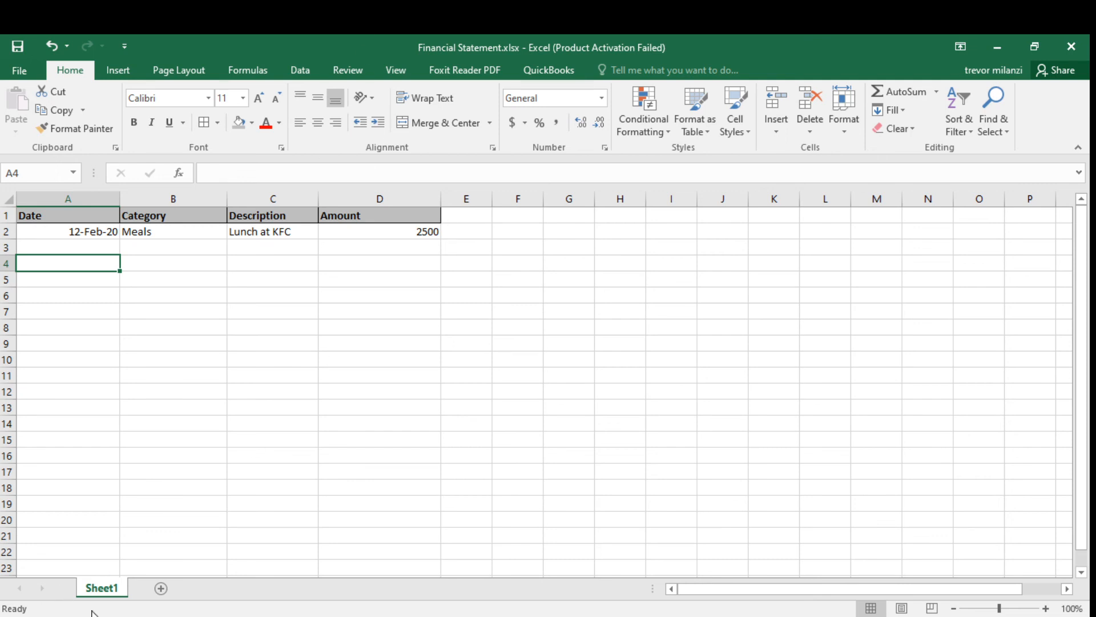
Rename Sheet1 as Transactions.
double_click(112, 592)
text(T)
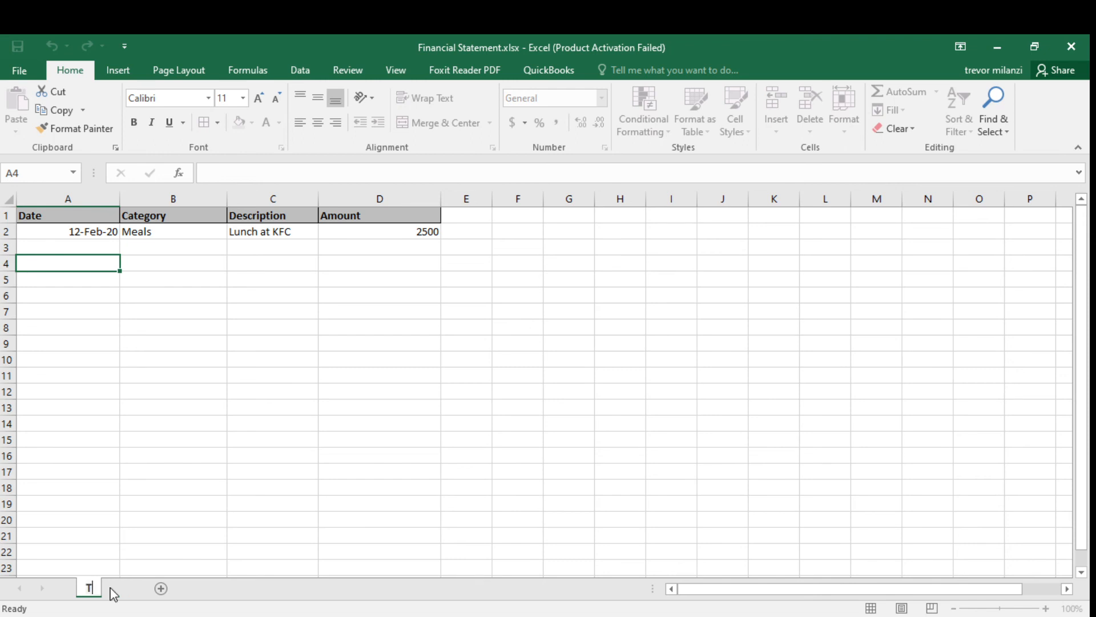
text(ransactions)
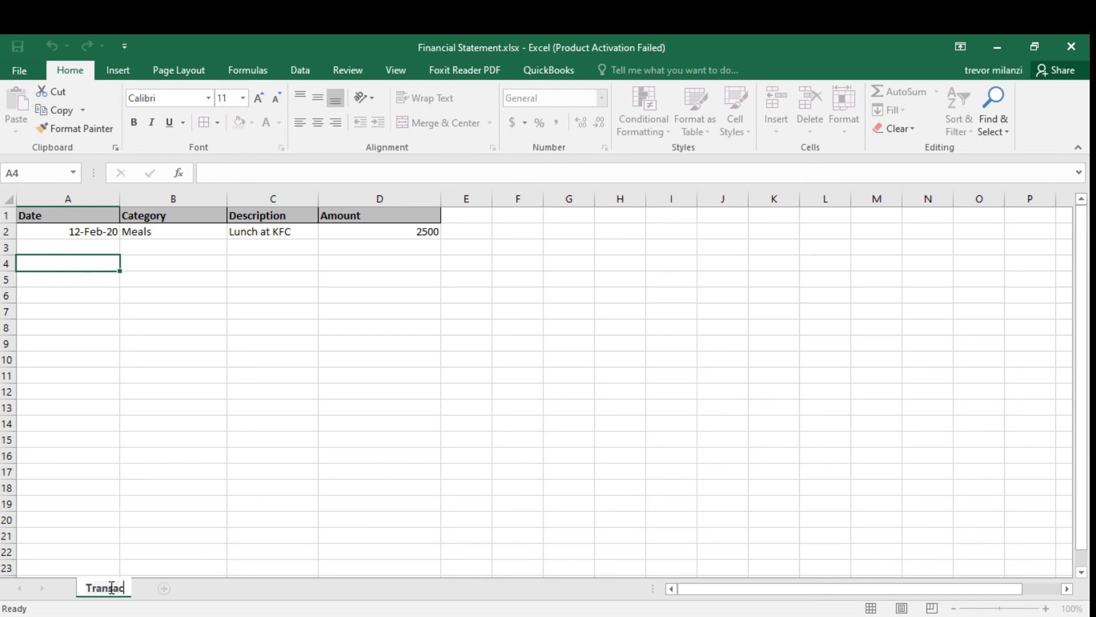
click(164, 517)
Add a new worksheet and rename it Profit Loss.
click(190, 588)
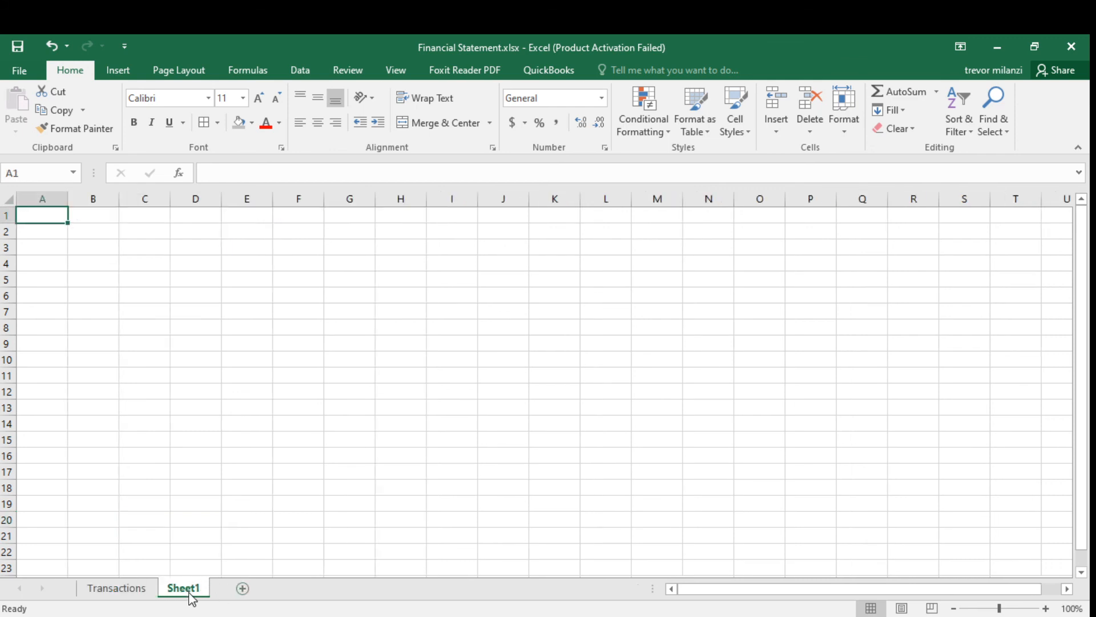
double_click(191, 591)
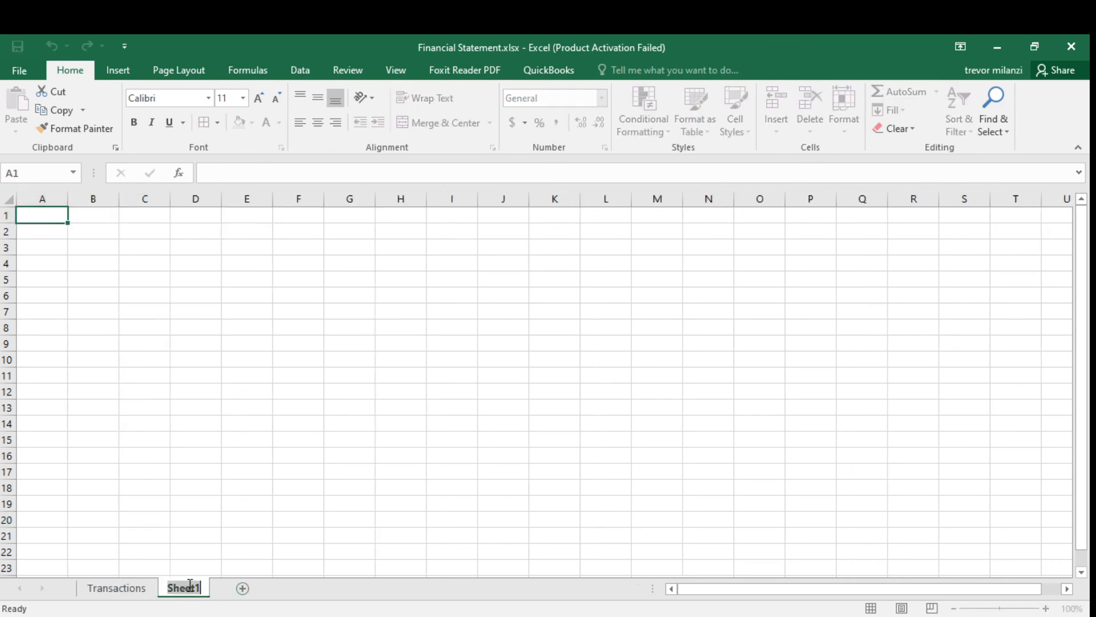
text(Profit)
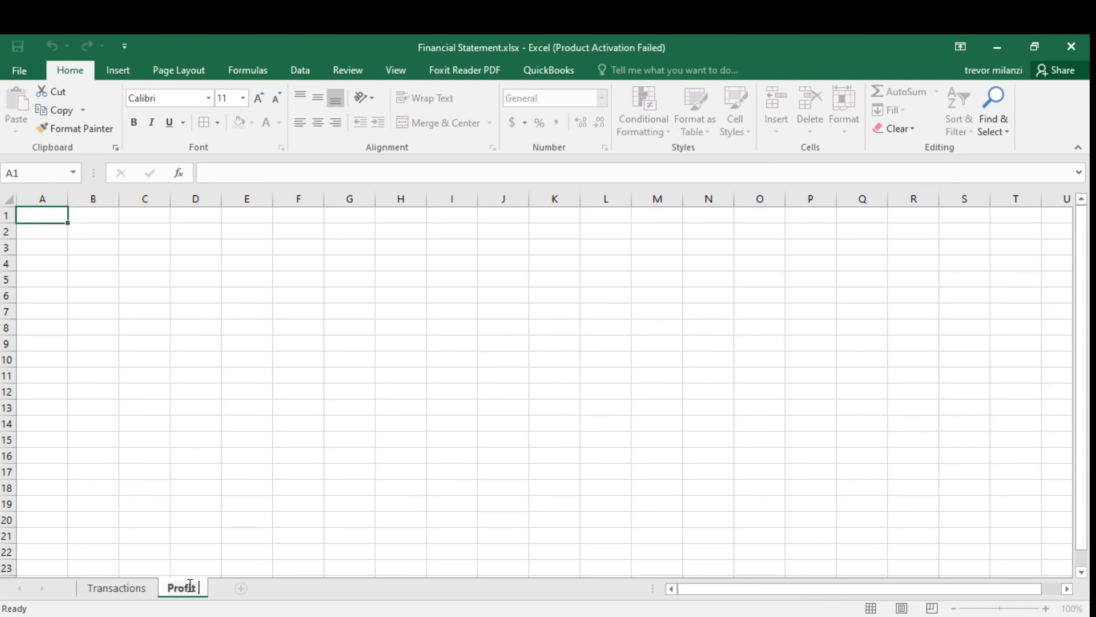
text( Loss)
key(Return)
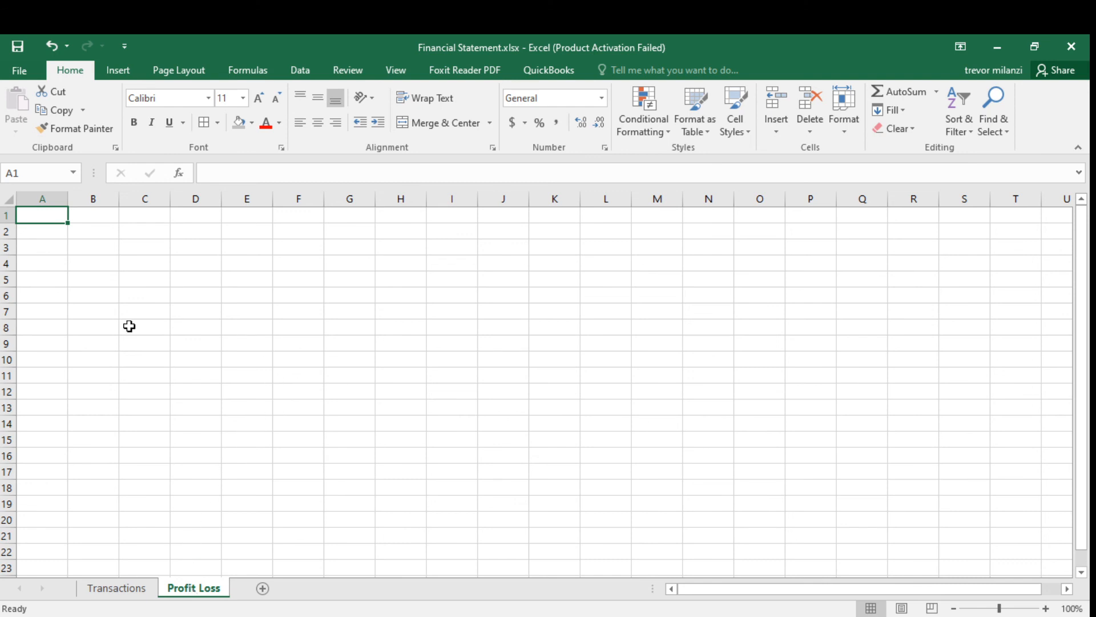
Enter the labels Income, Expenses and Total P L in cells A1 to A3 of the Profit Loss sheet.
text(I)
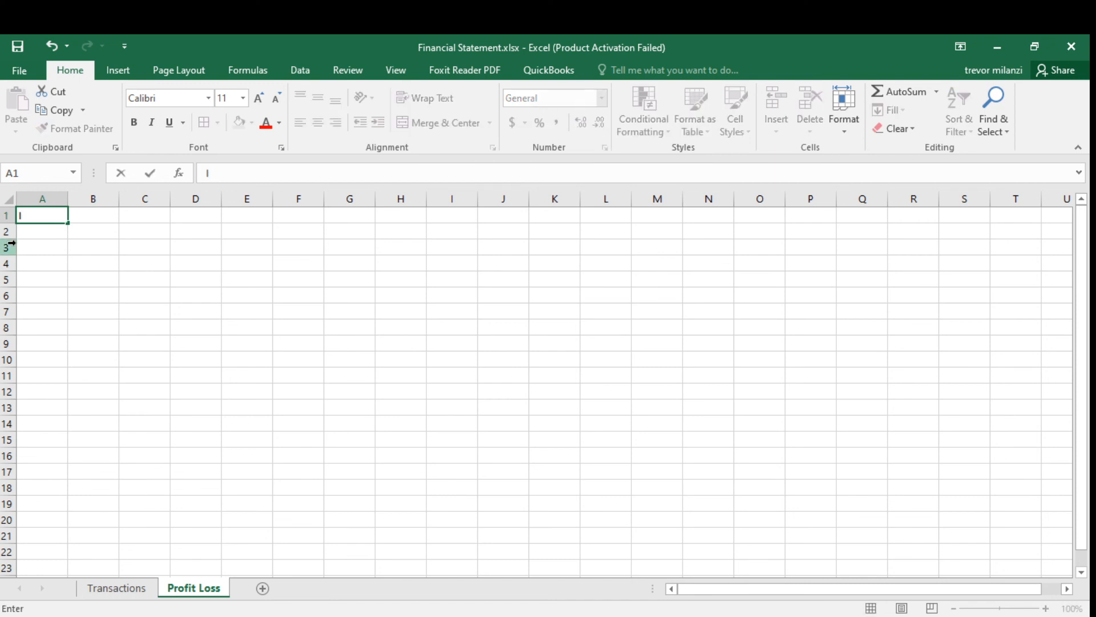
text(ncome)
key(Return)
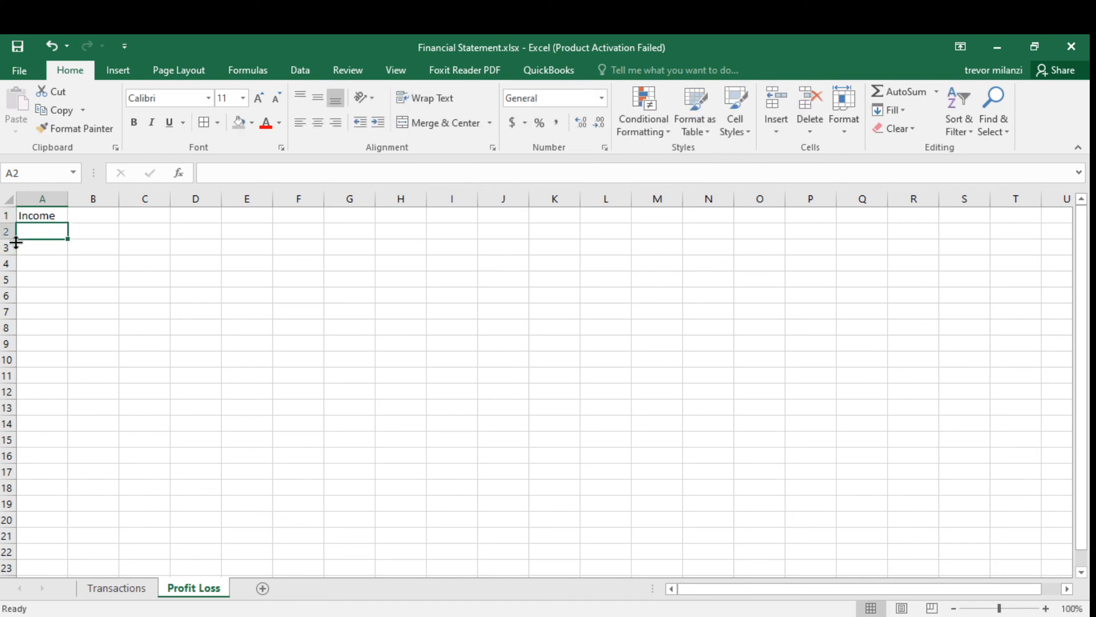
text(Expenses)
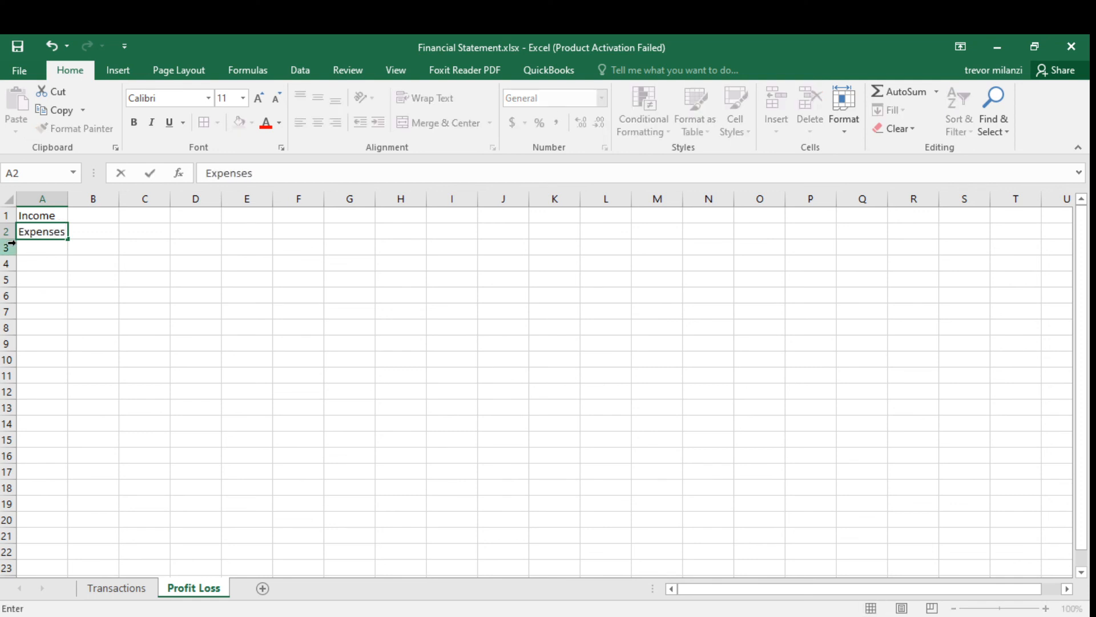
key(Return)
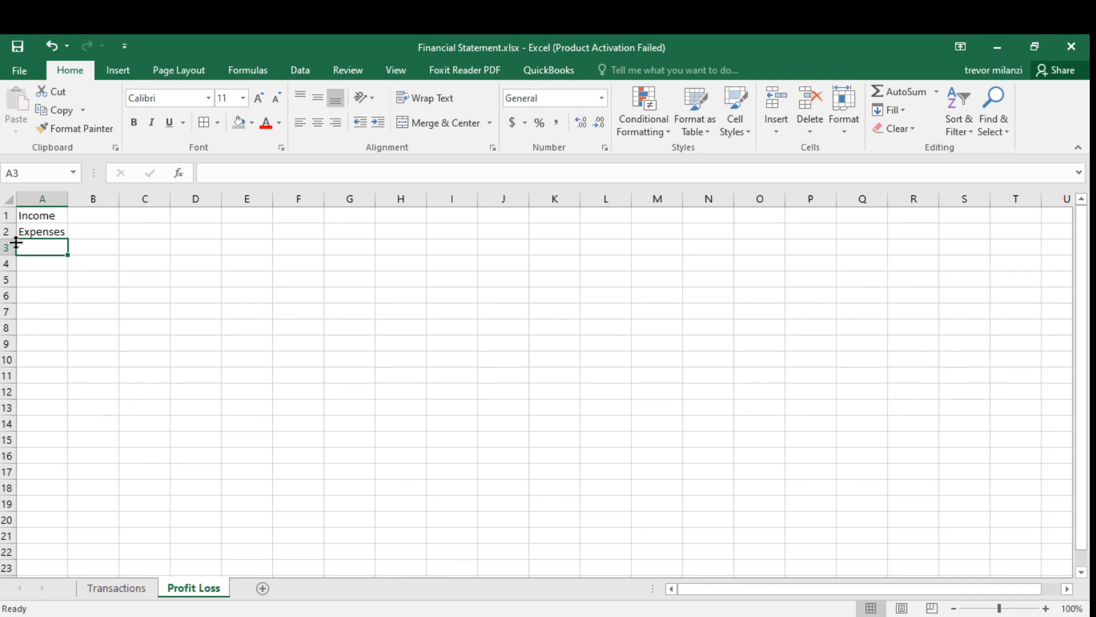
text(Totla)
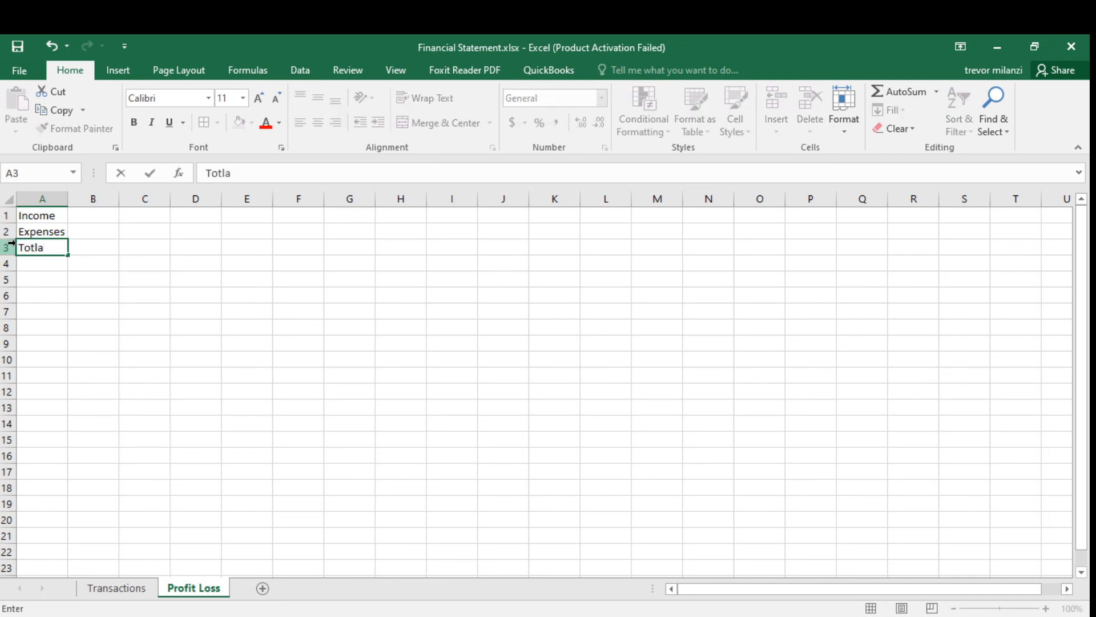
key(BackSpace)
key(BackSpace)
text(al P L)
key(ctrl+Return)
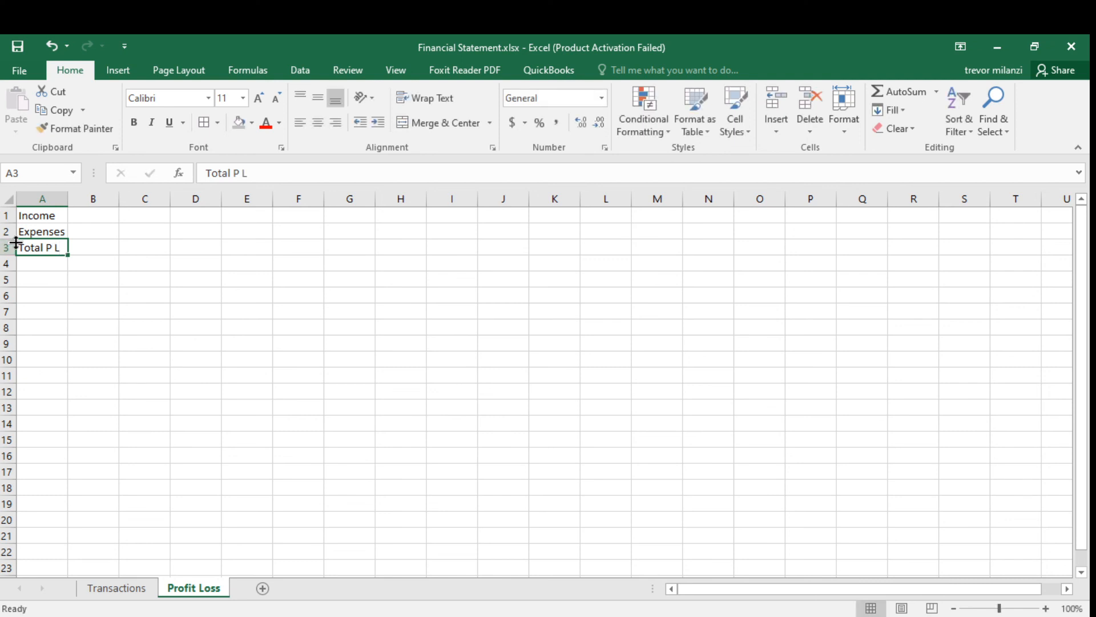
Review the category list in column T of the Transactions sheet before returning to the Profit Loss sheet.
click(165, 279)
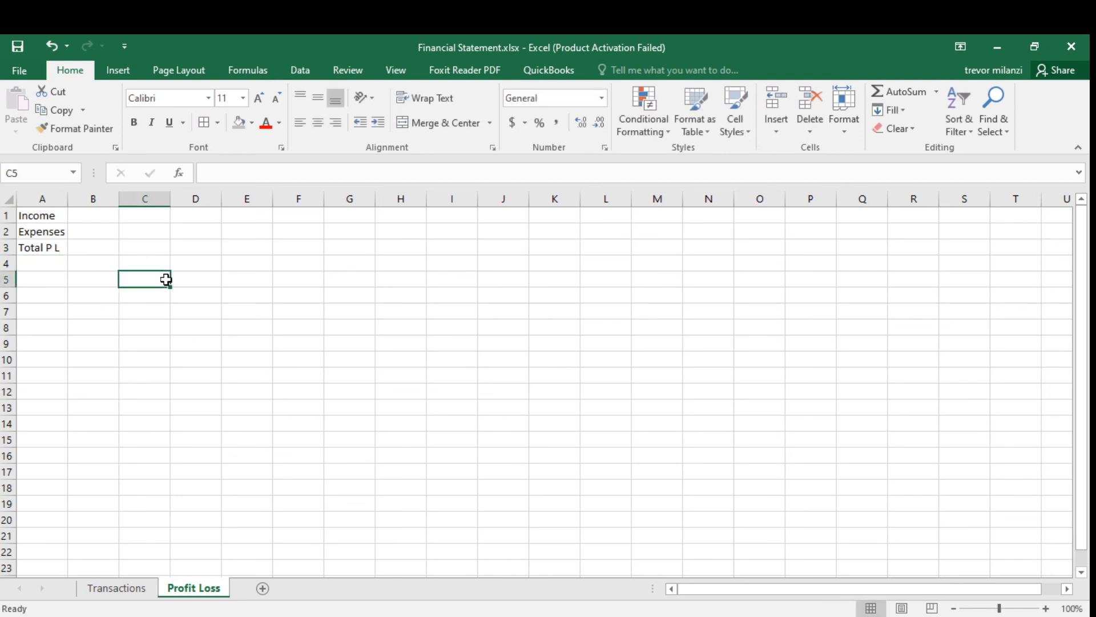
click(40, 228)
click(69, 215)
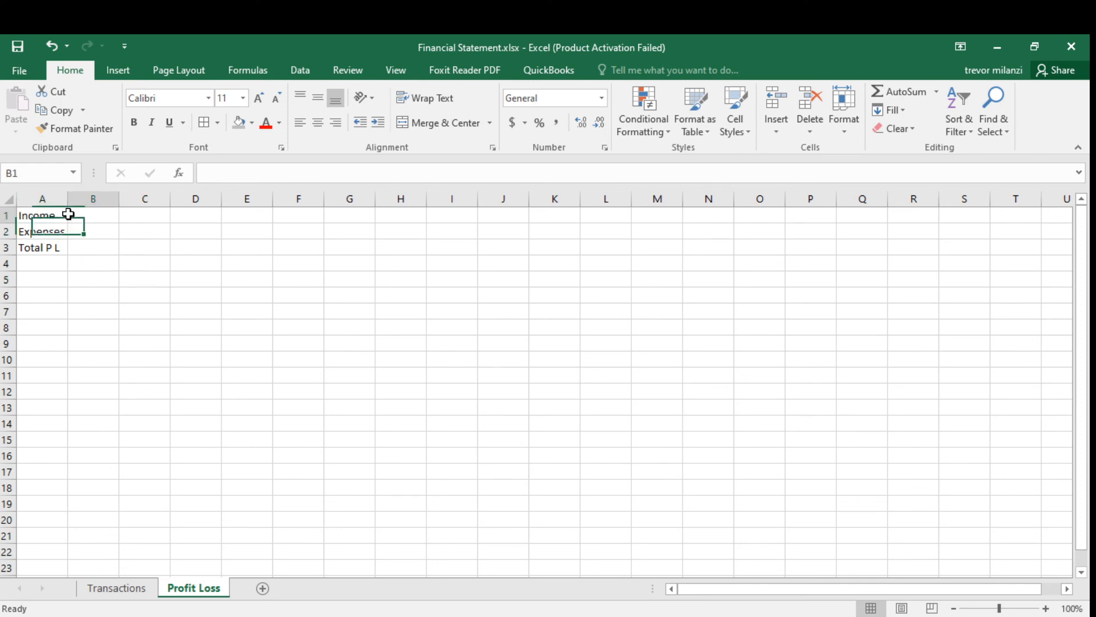
click(110, 591)
scroll(714, 566, down, 1)
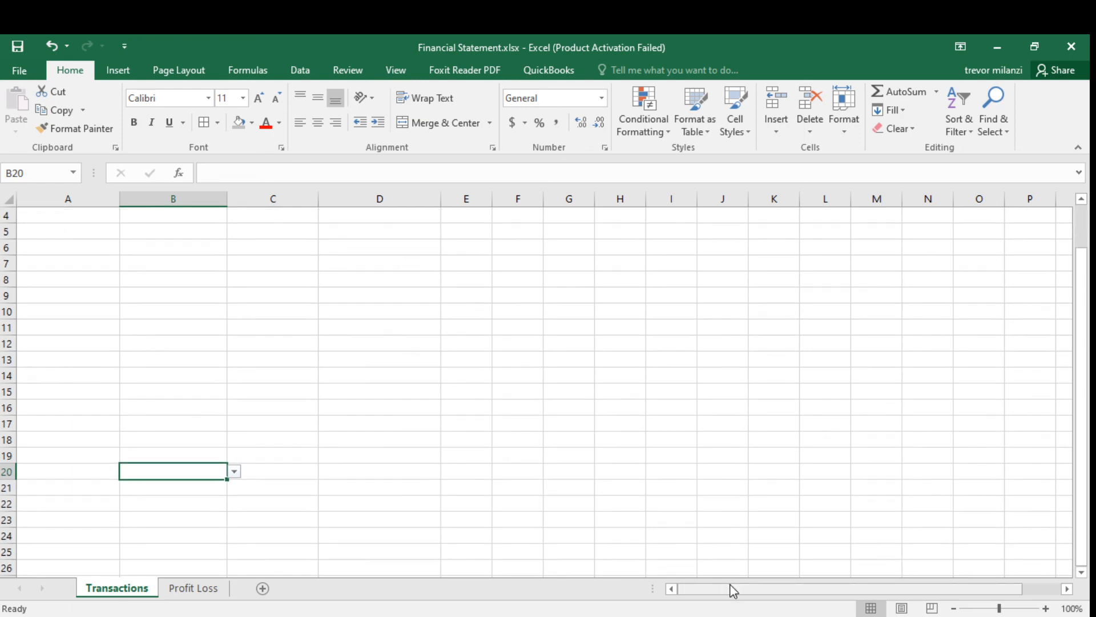
drag(732, 588, 790, 597)
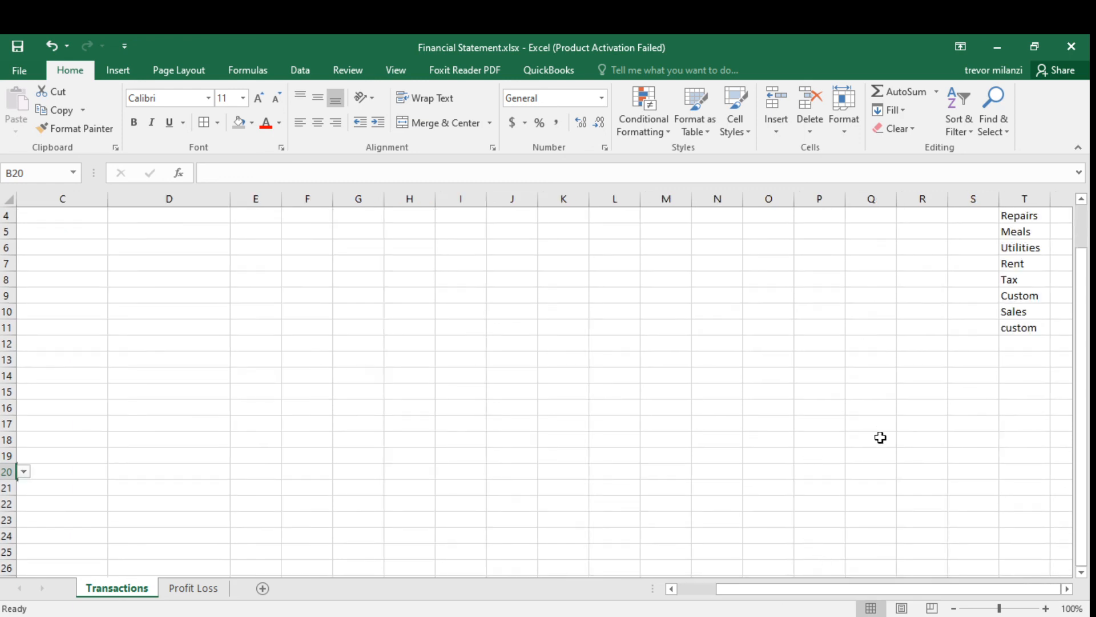
scroll(879, 310, up, 1)
drag(976, 219, 1028, 346)
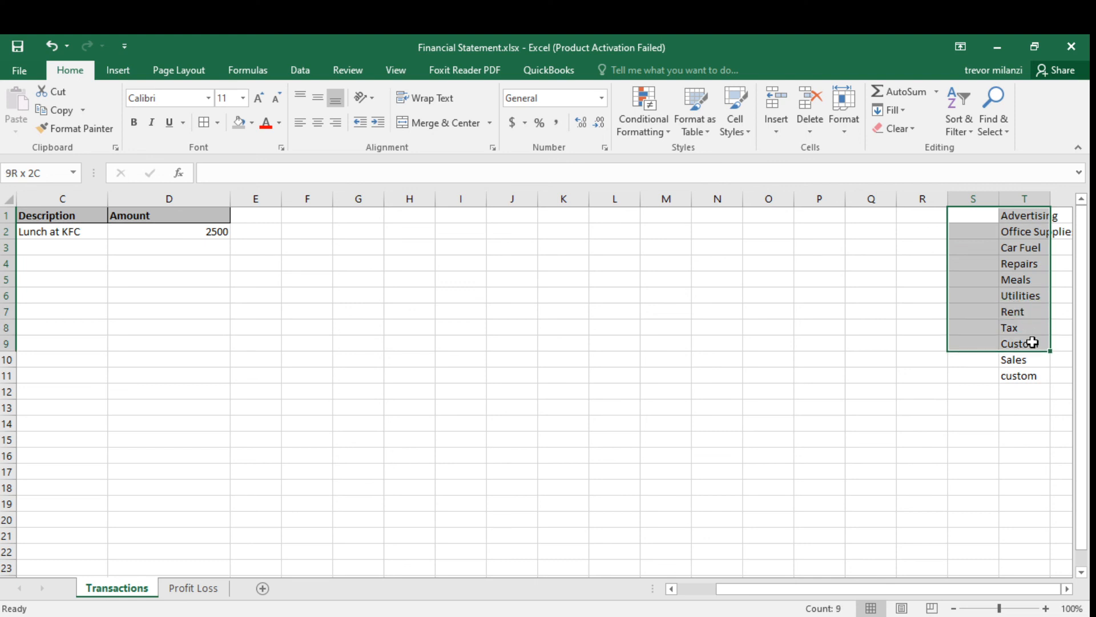
click(1007, 411)
drag(1010, 394, 1005, 374)
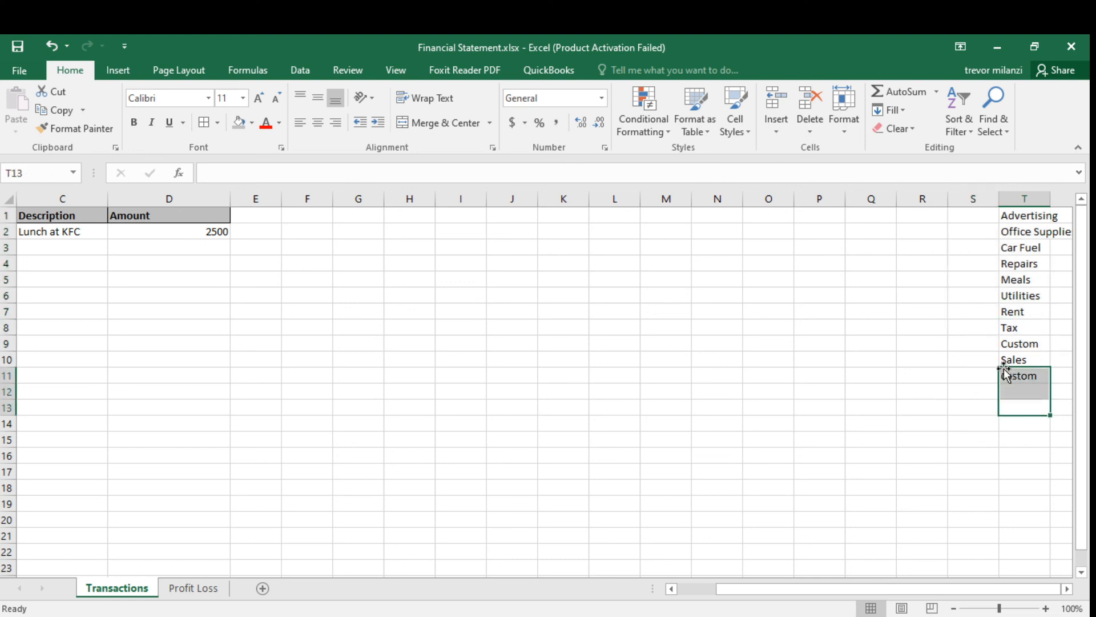
drag(981, 226, 1052, 306)
click(1039, 405)
drag(1030, 394, 1016, 364)
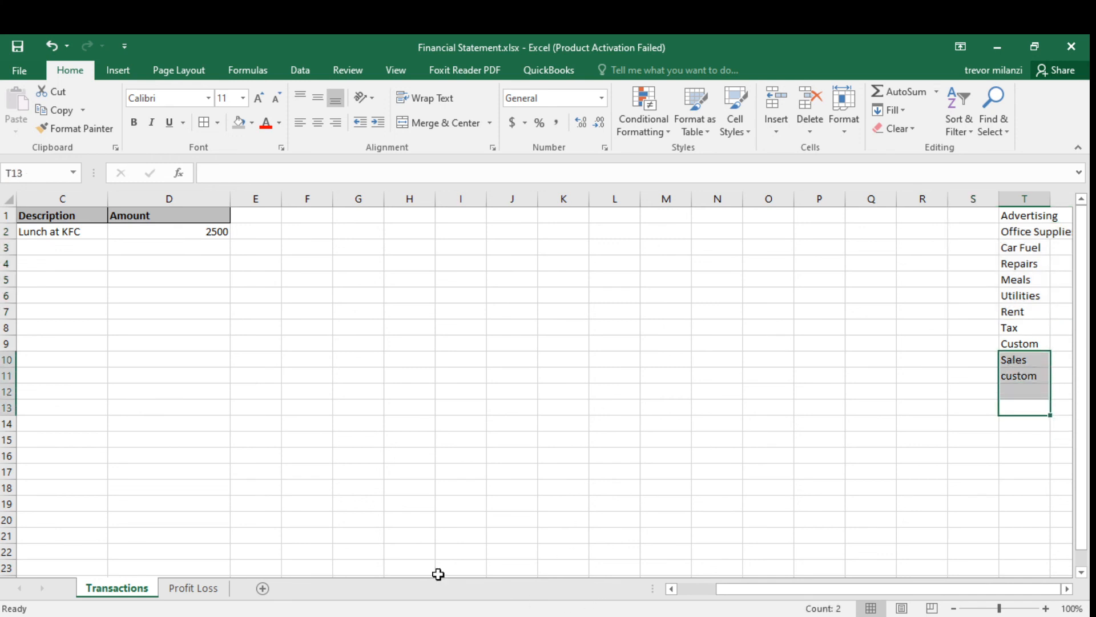
click(218, 590)
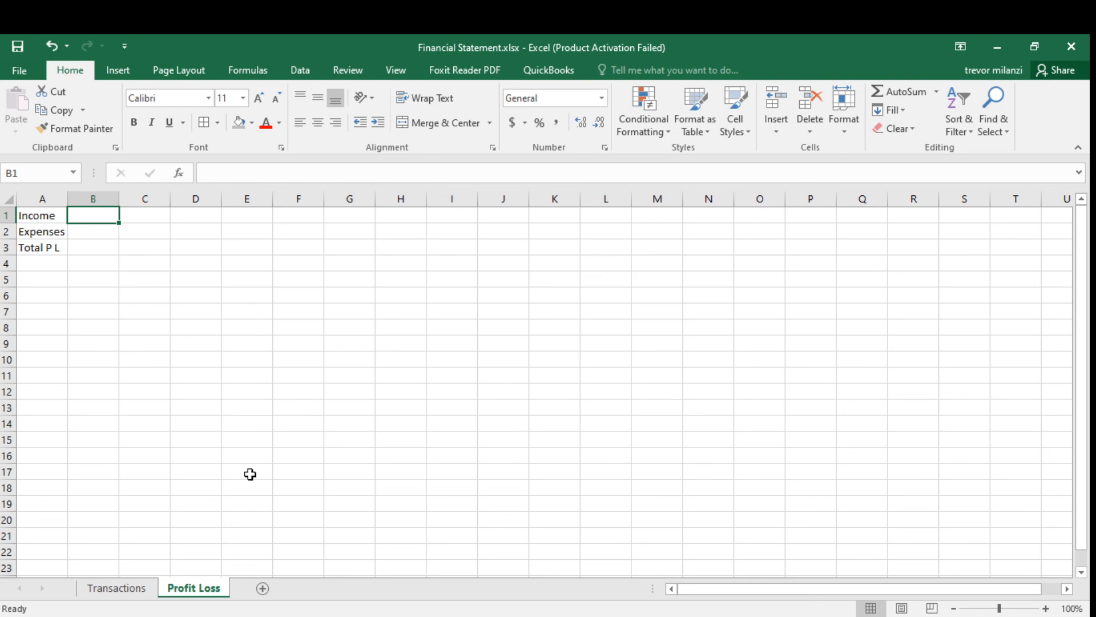
click(54, 247)
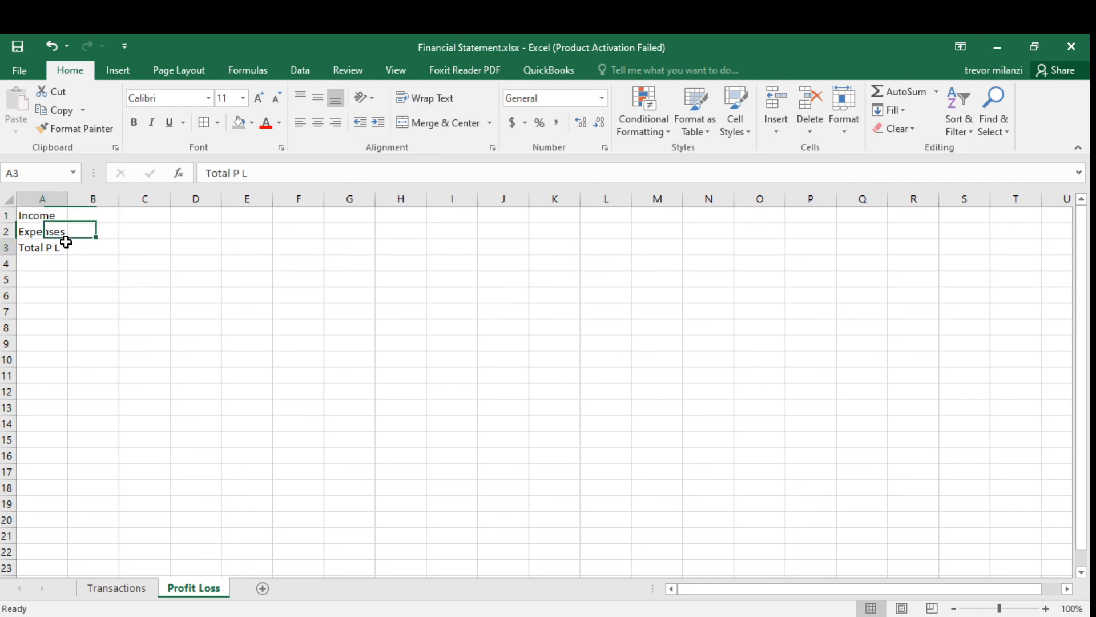